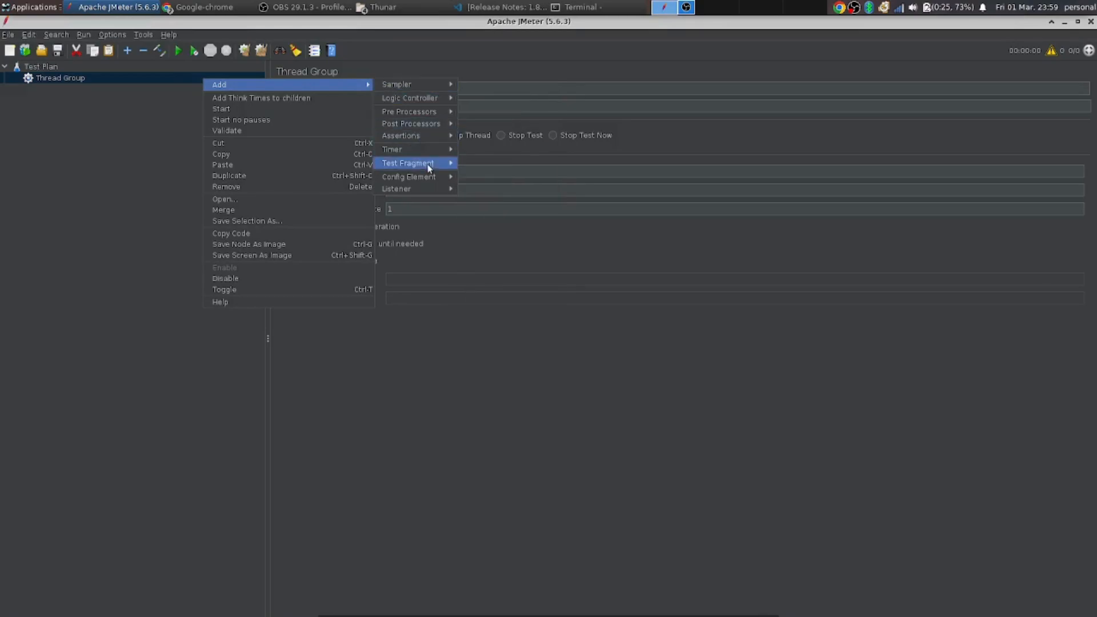
Add an HTTP Request sampler to the Thread Group and name it "Prooject1".
{"action": "mouse_move", "coordinate": [409, 82]}
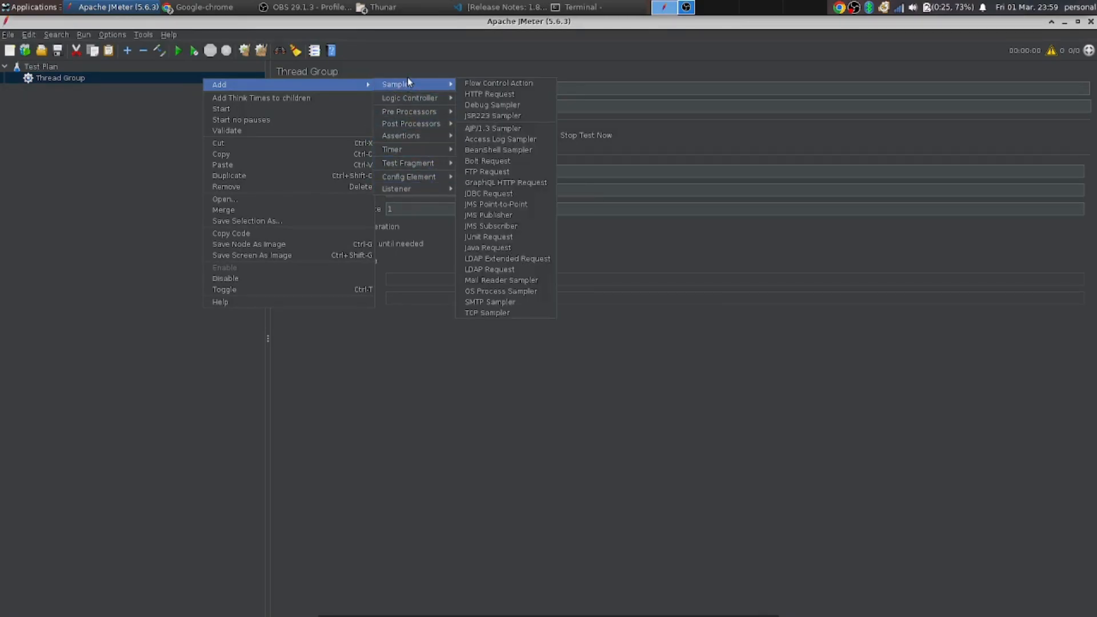
{"action": "left_click", "coordinate": [529, 93]}
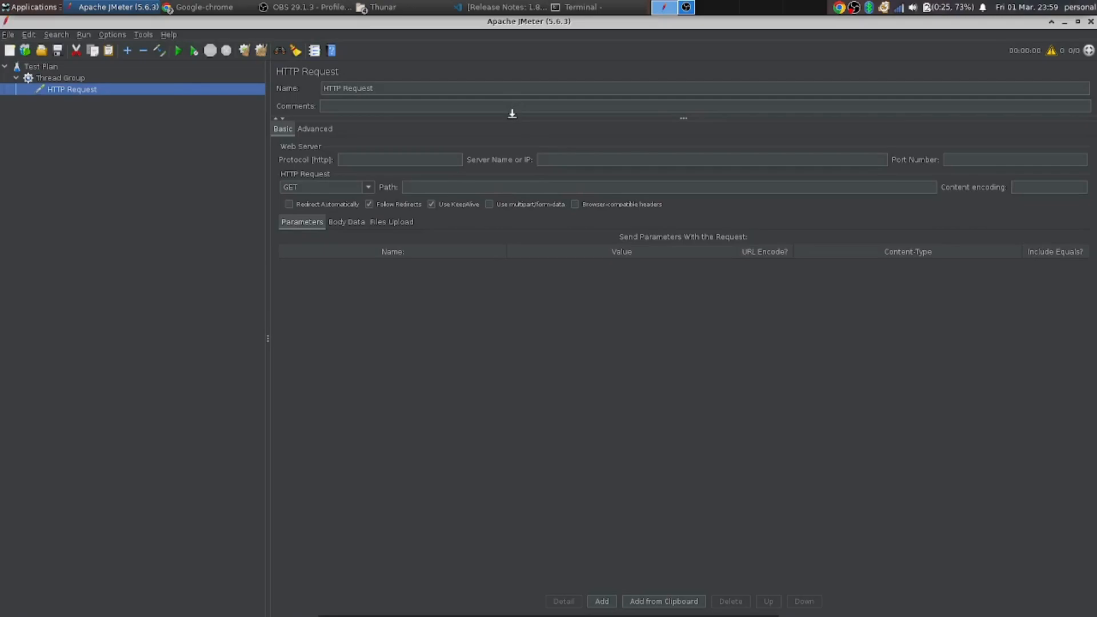
{"action": "left_click_drag", "start_coordinate": [512, 114], "coordinate": [481, 21]}
{"action": "left_click", "coordinate": [397, 87]}
{"action": "key", "text": "BackSpace"}
{"action": "key", "text": "BackSpace"}
{"action": "key", "text": "BackSpace"}
{"action": "key", "text": "BackSpace"}
{"action": "key", "text": "BackSpace"}
{"action": "key", "text": "BackSpace"}
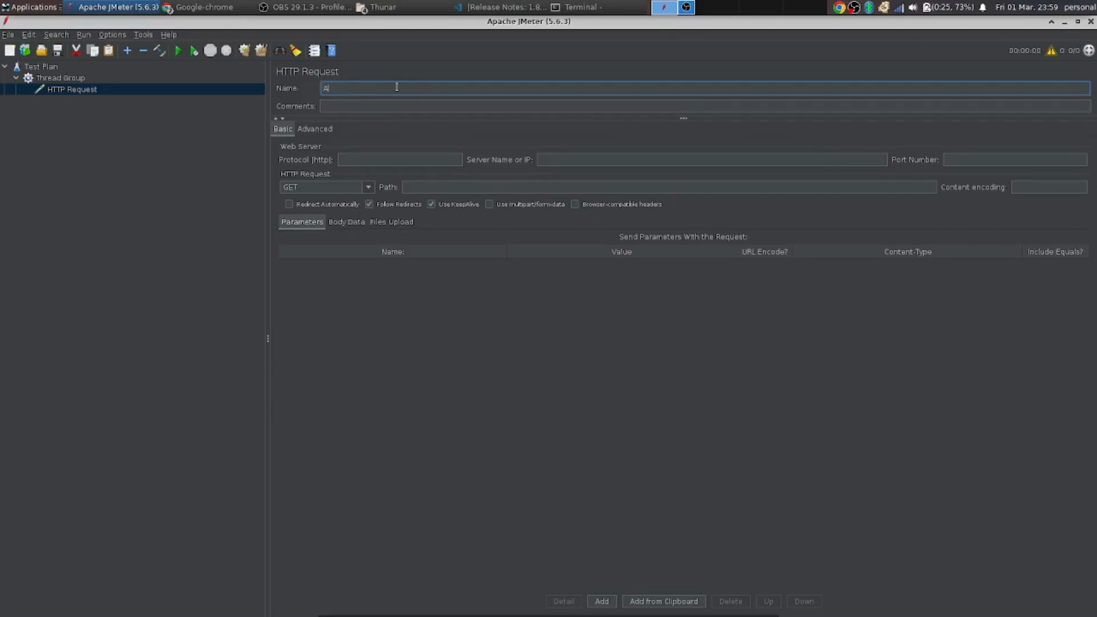
{"action": "type", "text": "Prooject1"}
Enter the comment "Project 1 under codeveloper" for the HTTP request and set its protocol to https.
{"action": "left_click", "coordinate": [394, 159]}
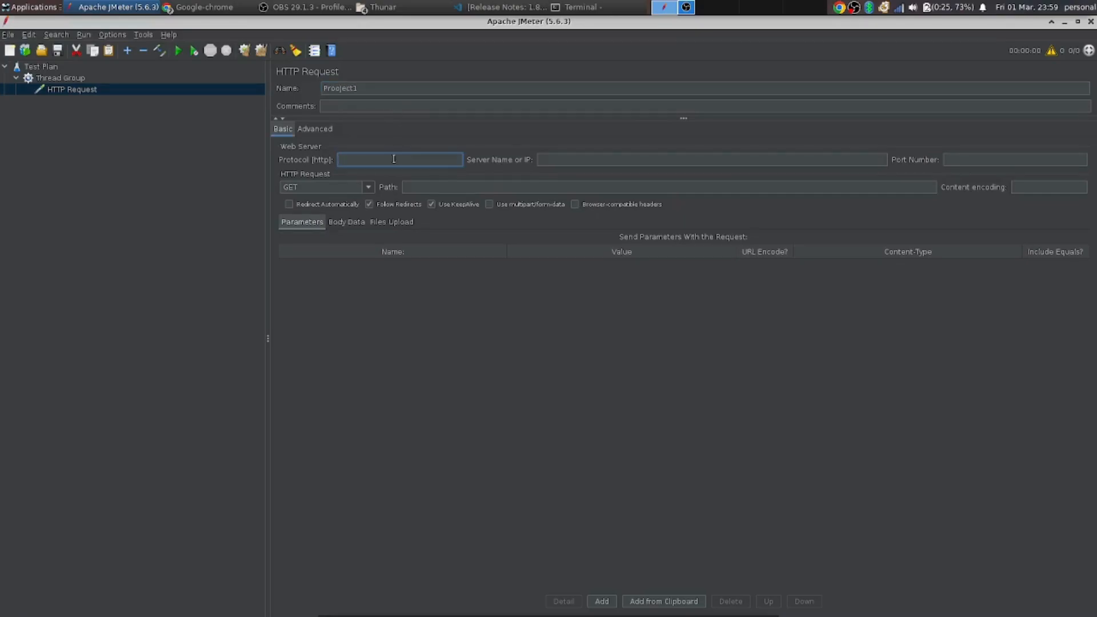
{"action": "left_click", "coordinate": [374, 107]}
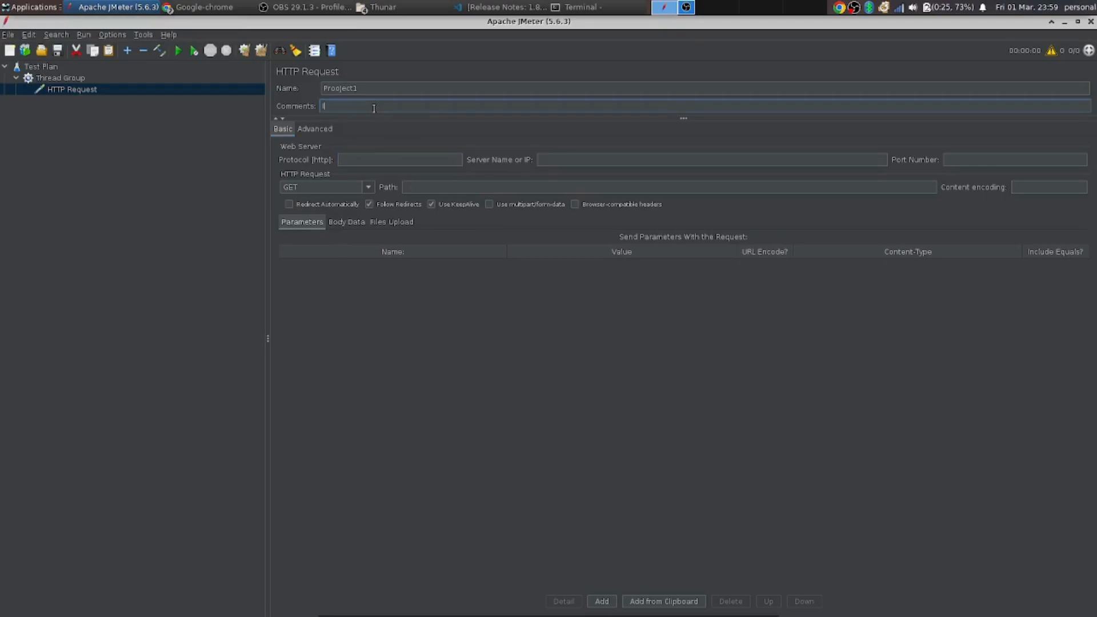
{"action": "type", "text": "Project 1 under codeveloper"}
{"action": "left_click", "coordinate": [398, 159]}
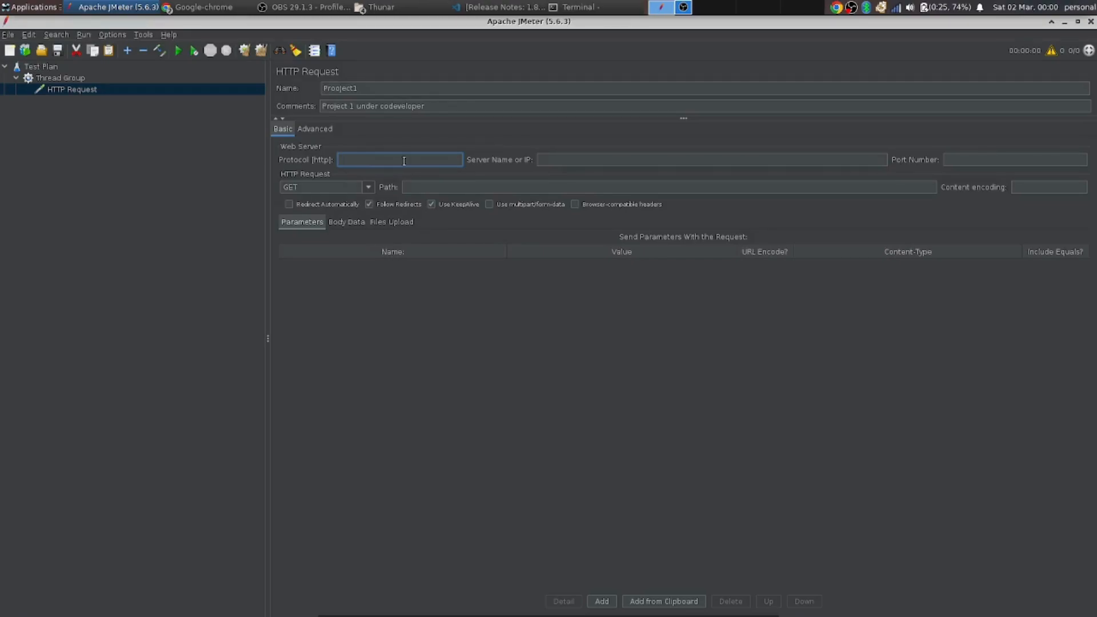
{"action": "type", "text": "https"}
{"action": "left_click", "coordinate": [619, 164]}
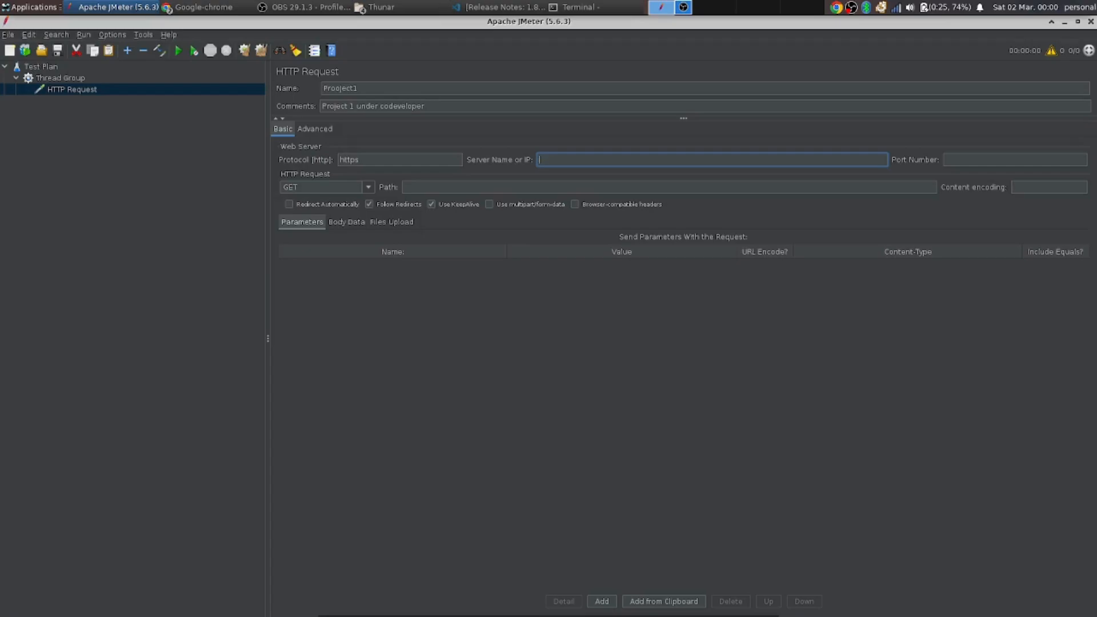
{"action": "key", "text": "alt+Tab"}
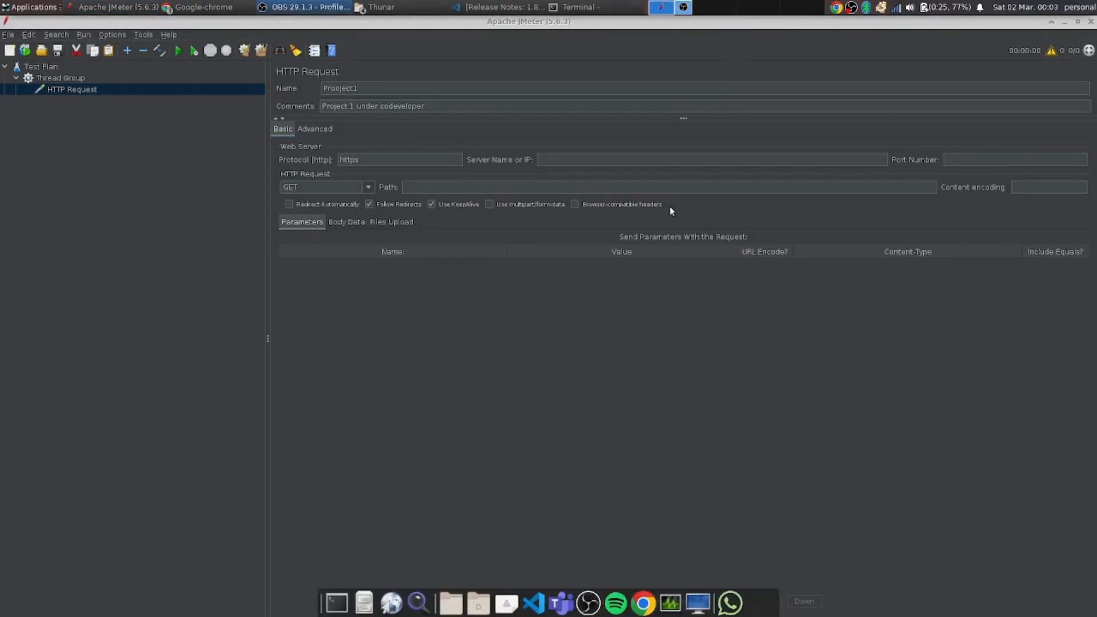
{"action": "left_click", "coordinate": [640, 159]}
{"action": "type", "text": "https://dummyjson.com/products/1"}
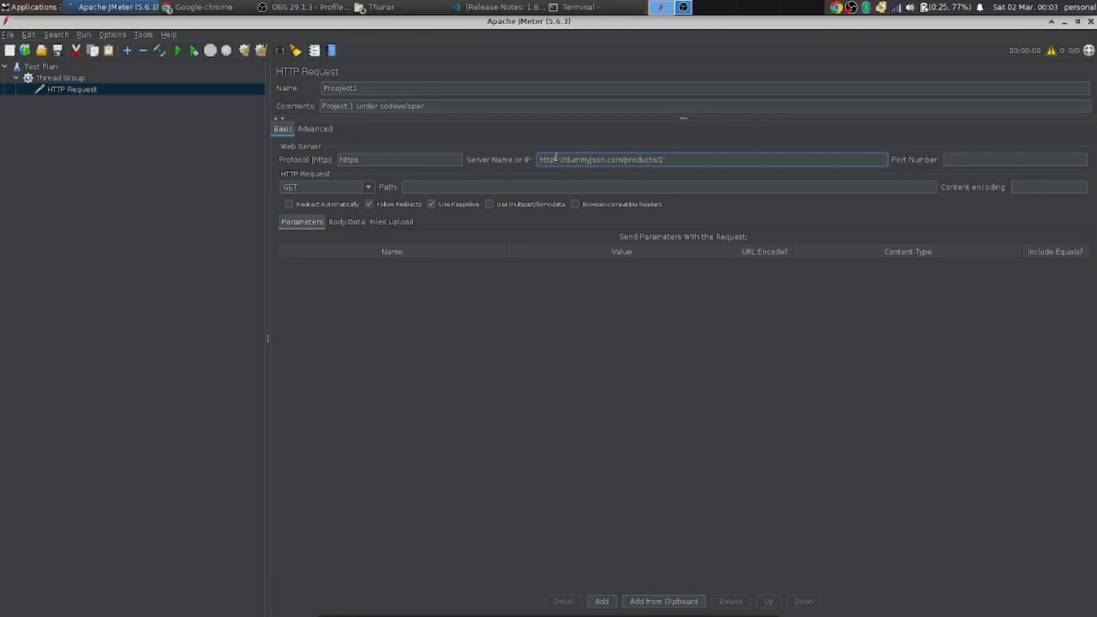
{"action": "key", "text": "BackSpace"}
{"action": "key", "text": "BackSpace"}
{"action": "key", "text": "BackSpace"}
{"action": "key", "text": "BackSpace"}
{"action": "key", "text": "BackSpace"}
{"action": "key", "text": "BackSpace"}
{"action": "key", "text": "BackSpace"}
{"action": "key", "text": "BackSpace"}
Look through the available HTTP request methods and choose GET.
{"action": "left_click", "coordinate": [335, 188]}
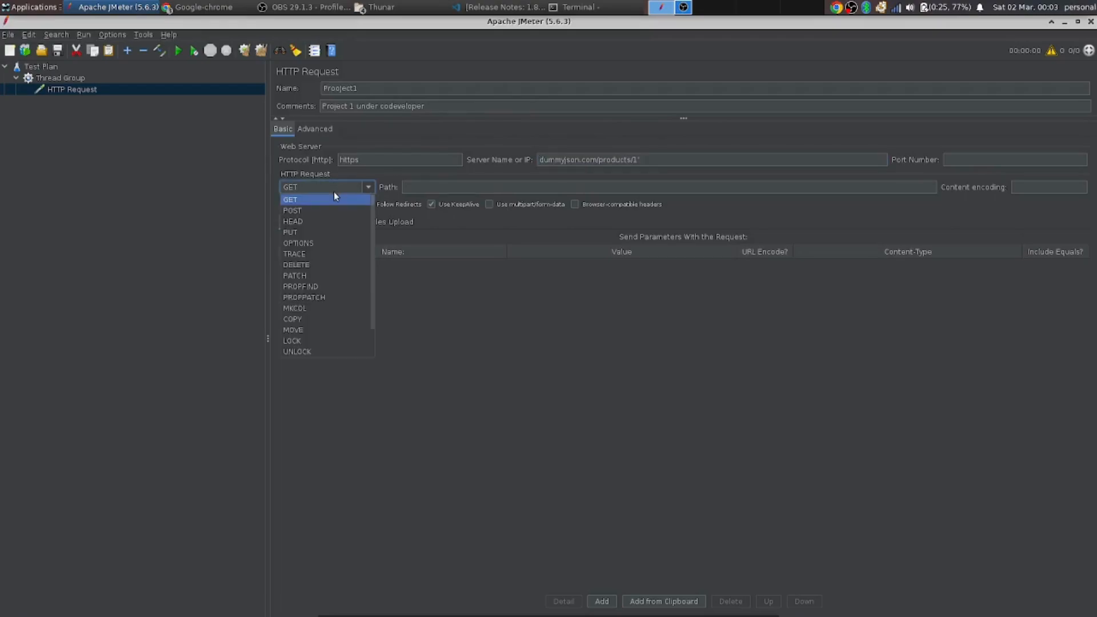
{"action": "scroll", "coordinate": [333, 220], "scroll_direction": "down", "scroll_amount": 1}
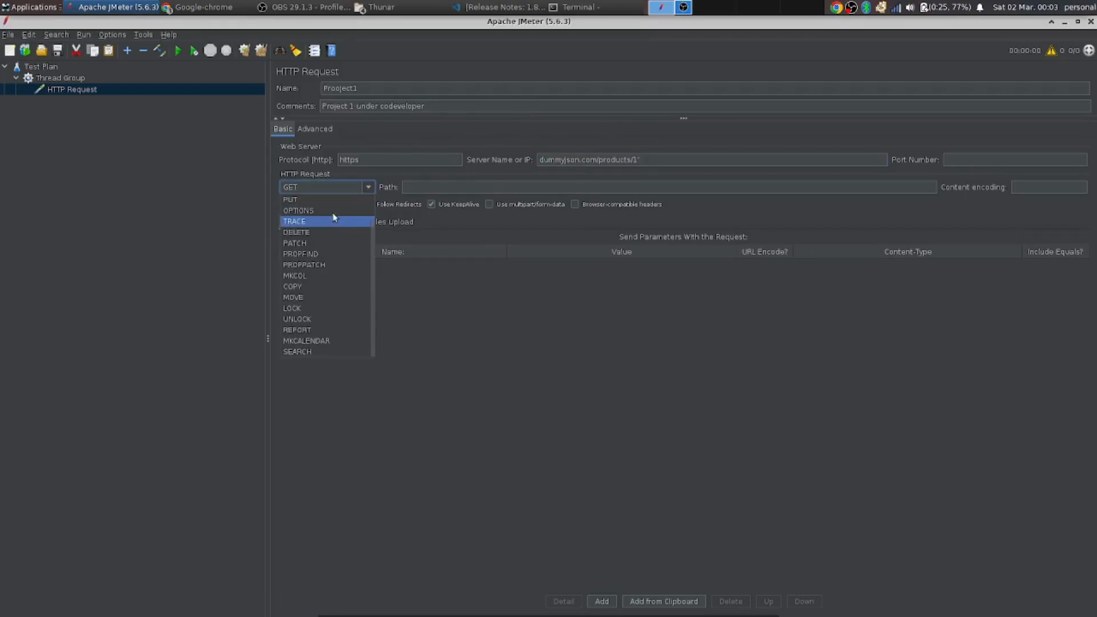
{"action": "scroll", "coordinate": [332, 221], "scroll_direction": "up", "scroll_amount": 1}
{"action": "left_click", "coordinate": [332, 201]}
Correct the end of the server name so it reads dummyjson.com/products/1.
{"action": "left_click", "coordinate": [491, 191]}
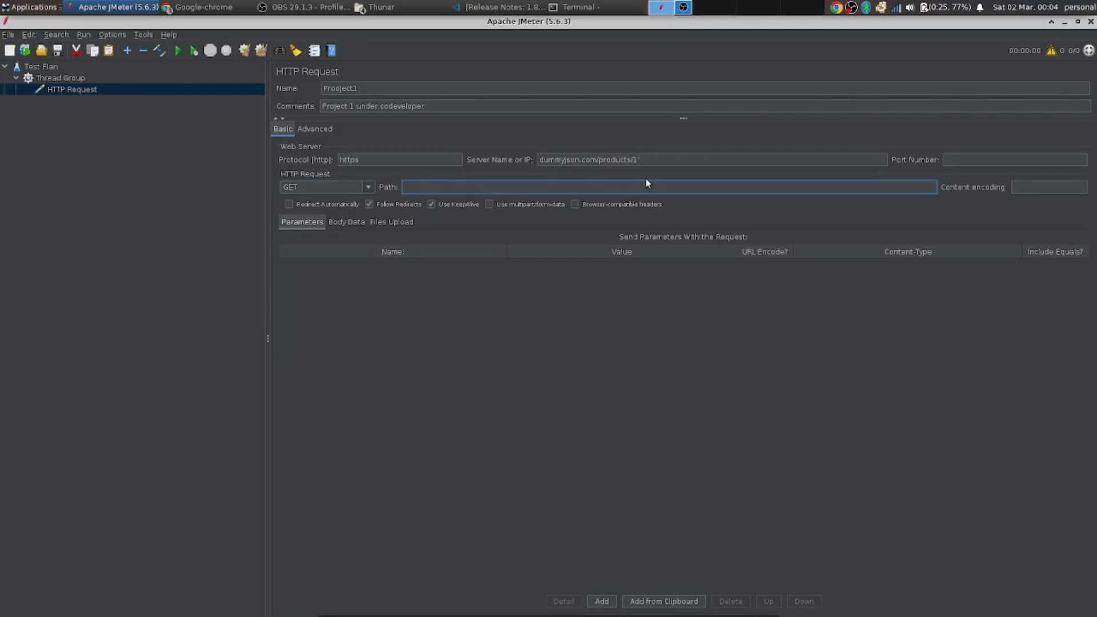
{"action": "left_click", "coordinate": [651, 160]}
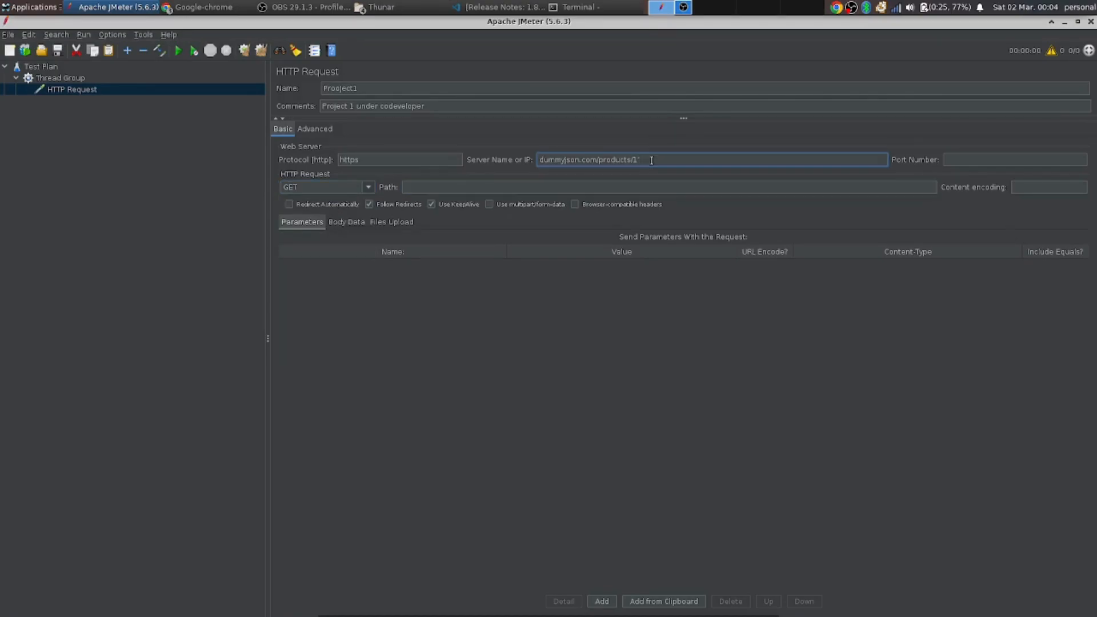
{"action": "key", "text": "BackSpace"}
{"action": "key", "text": "BackSpace"}
{"action": "left_click", "coordinate": [609, 182]}
{"action": "left_click", "coordinate": [648, 157]}
{"action": "type", "text": "/1"}
Save the test plan as Prooject1.jmx in the templates folder inside bin.
{"action": "right_click", "coordinate": [56, 90]}
{"action": "left_click", "coordinate": [479, 177]}
{"action": "key", "text": "ctrl+s"}
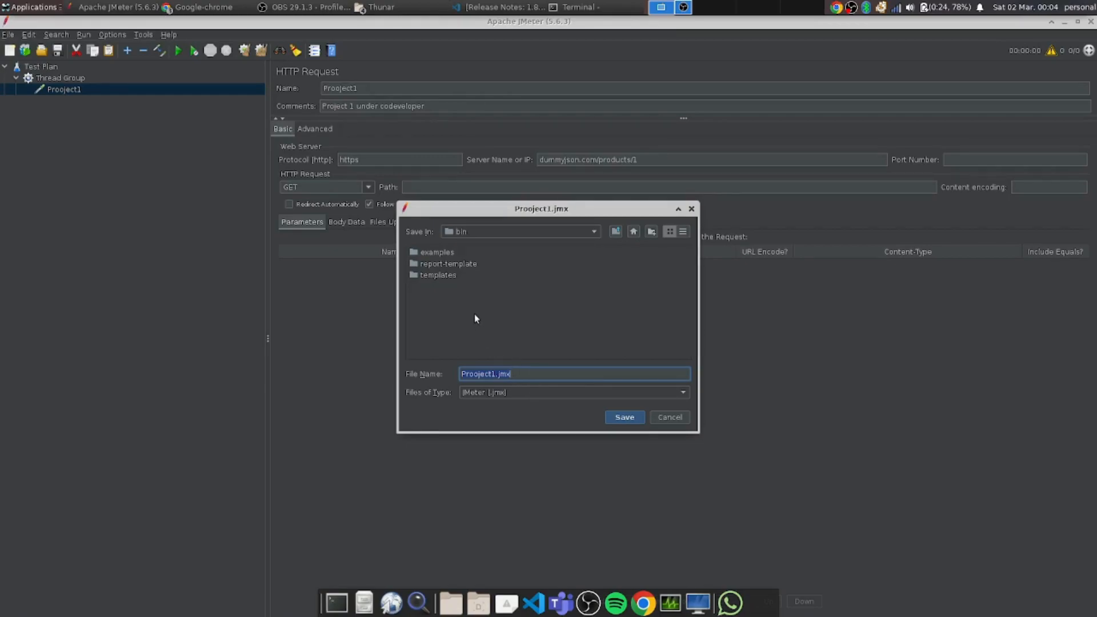
{"action": "left_click", "coordinate": [457, 277]}
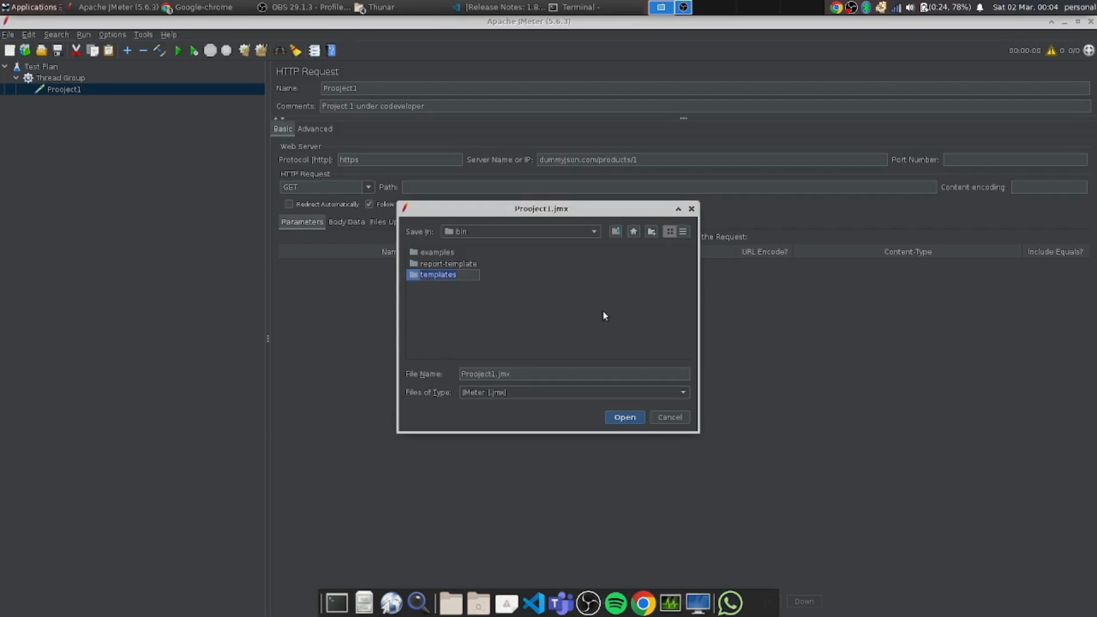
{"action": "left_click", "coordinate": [624, 417]}
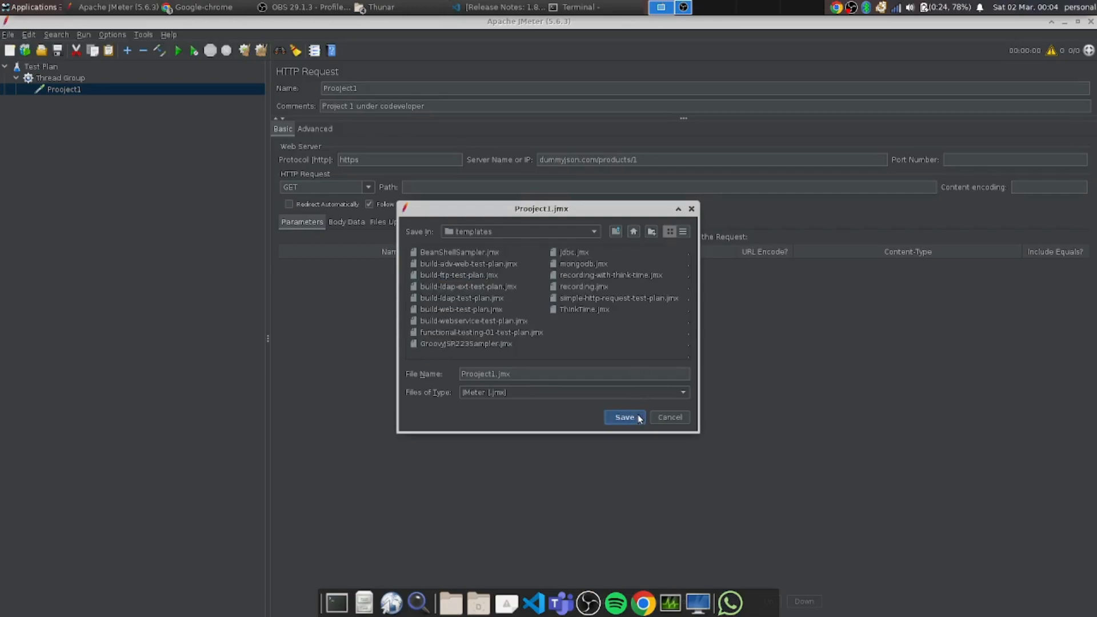
{"action": "left_click", "coordinate": [638, 417]}
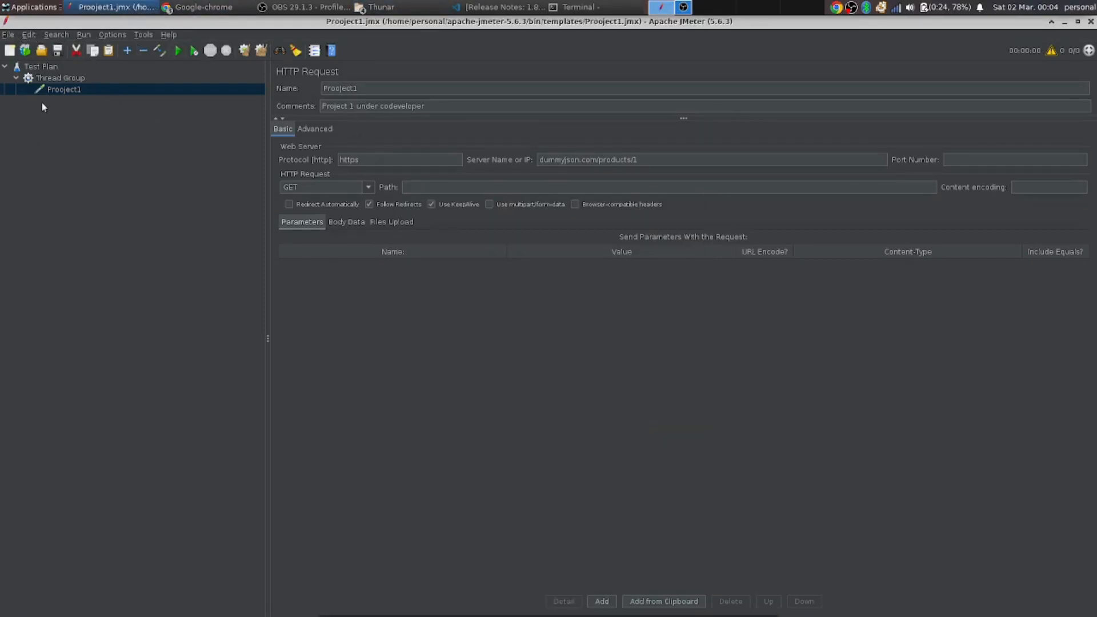
Add a View Results Tree listener to the Thread Group.
{"action": "right_click", "coordinate": [50, 85]}
{"action": "double_click", "coordinate": [35, 82]}
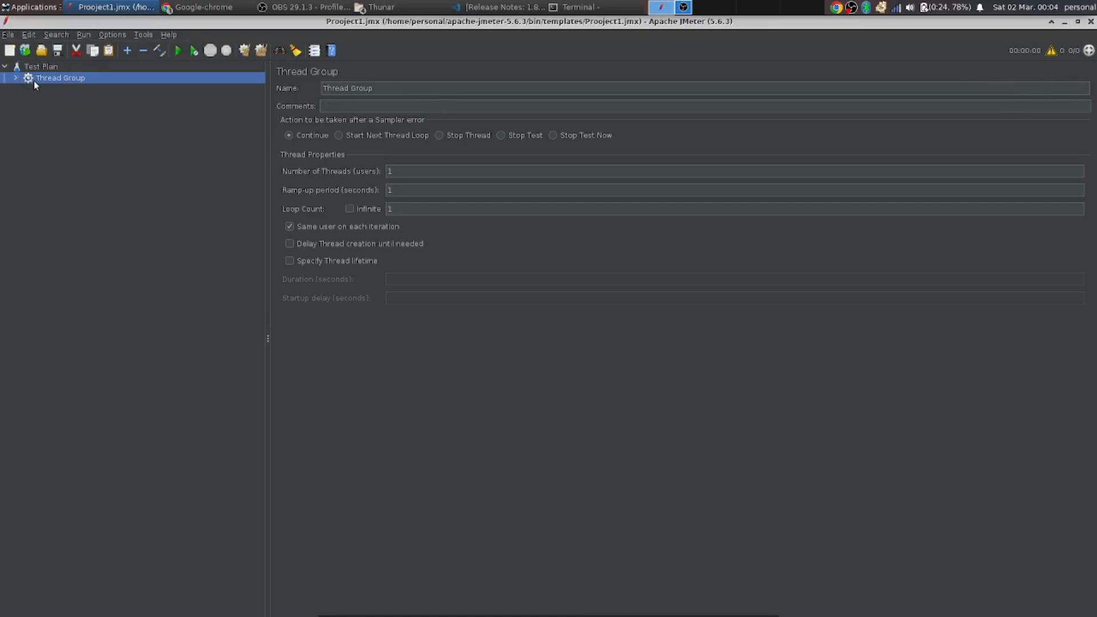
{"action": "left_click", "coordinate": [15, 79]}
{"action": "right_click", "coordinate": [63, 78]}
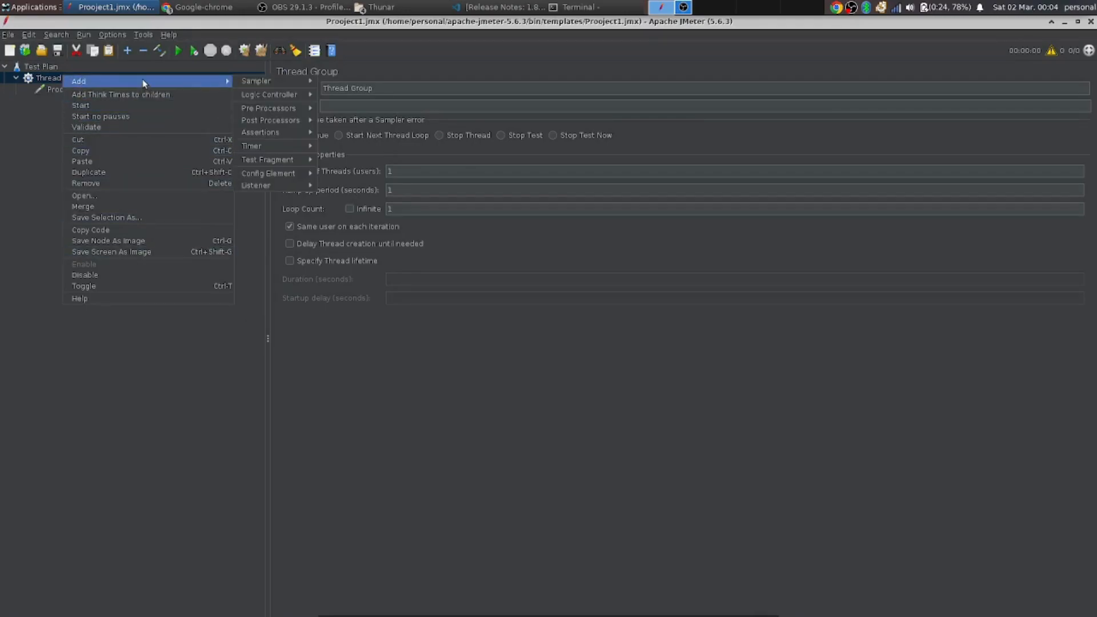
{"action": "mouse_move", "coordinate": [207, 79]}
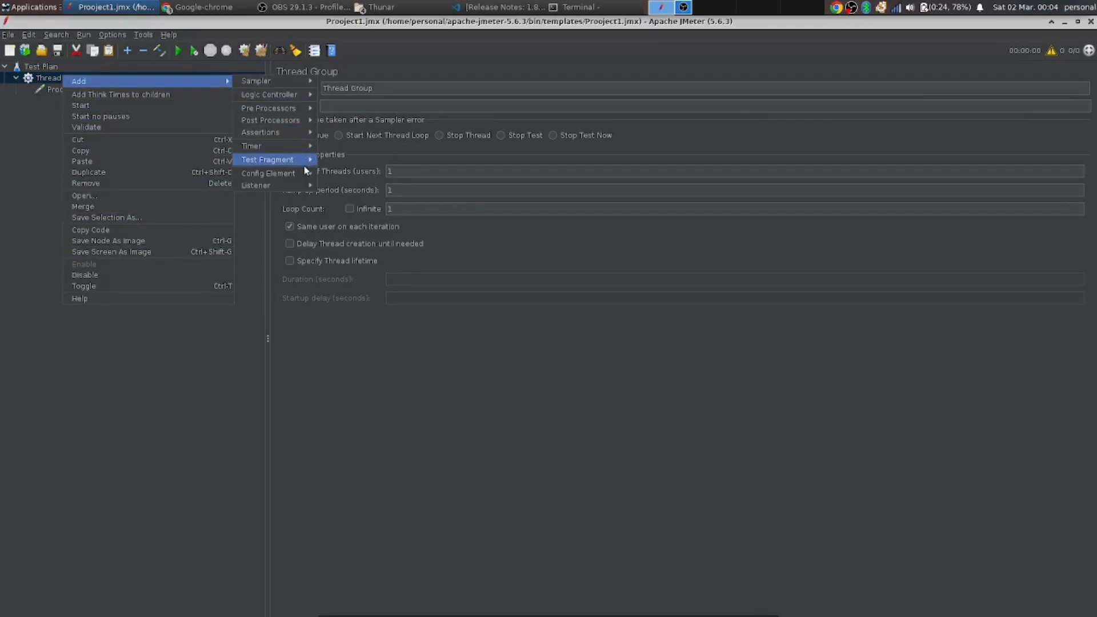
{"action": "mouse_move", "coordinate": [307, 186]}
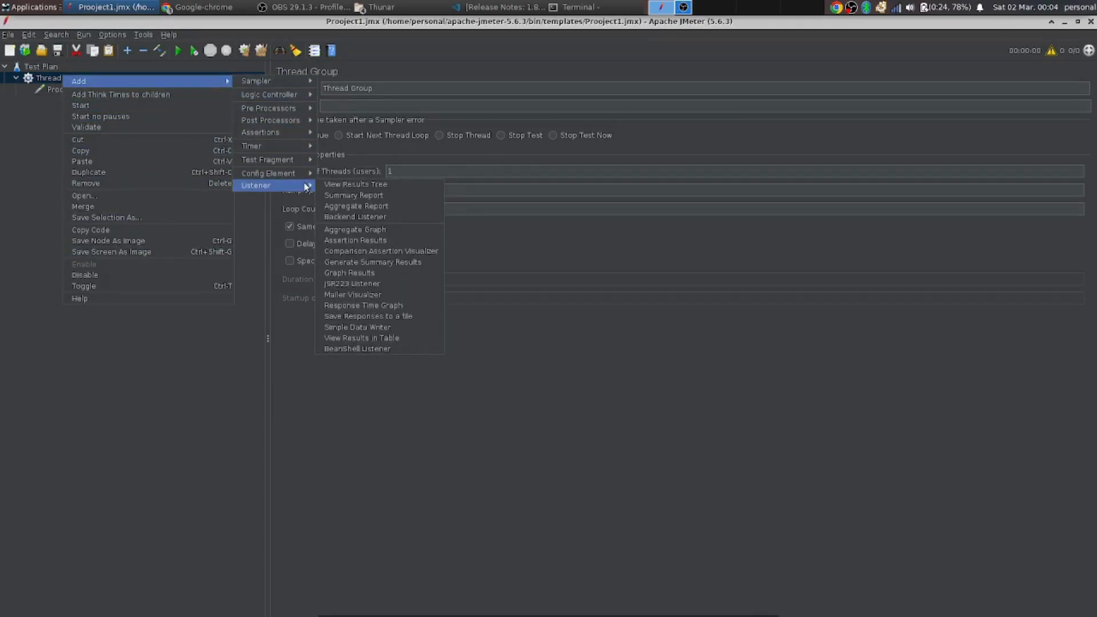
{"action": "left_click", "coordinate": [358, 185]}
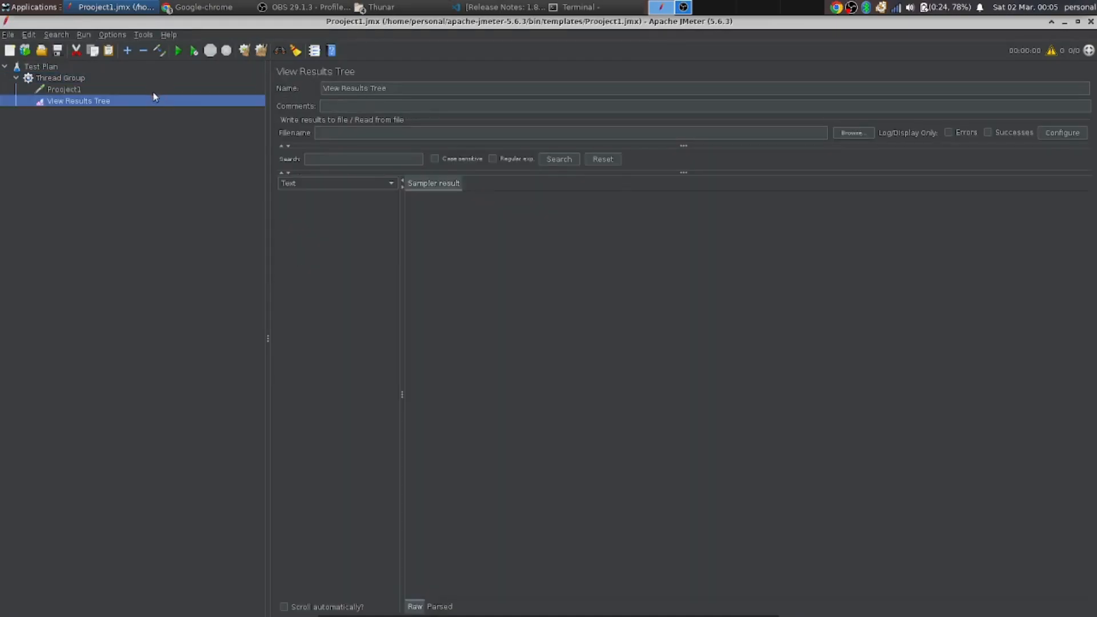
Add a Summary Report listener to the Thread Group.
{"action": "right_click", "coordinate": [99, 77]}
{"action": "mouse_move", "coordinate": [131, 87]}
{"action": "mouse_move", "coordinate": [319, 187]}
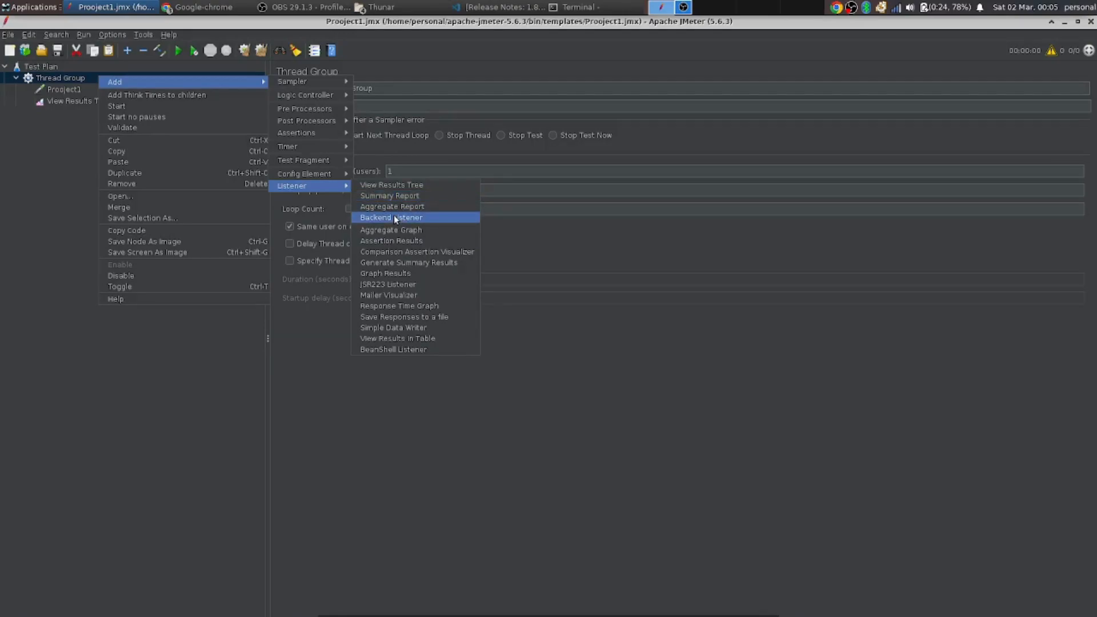
{"action": "left_click", "coordinate": [393, 196]}
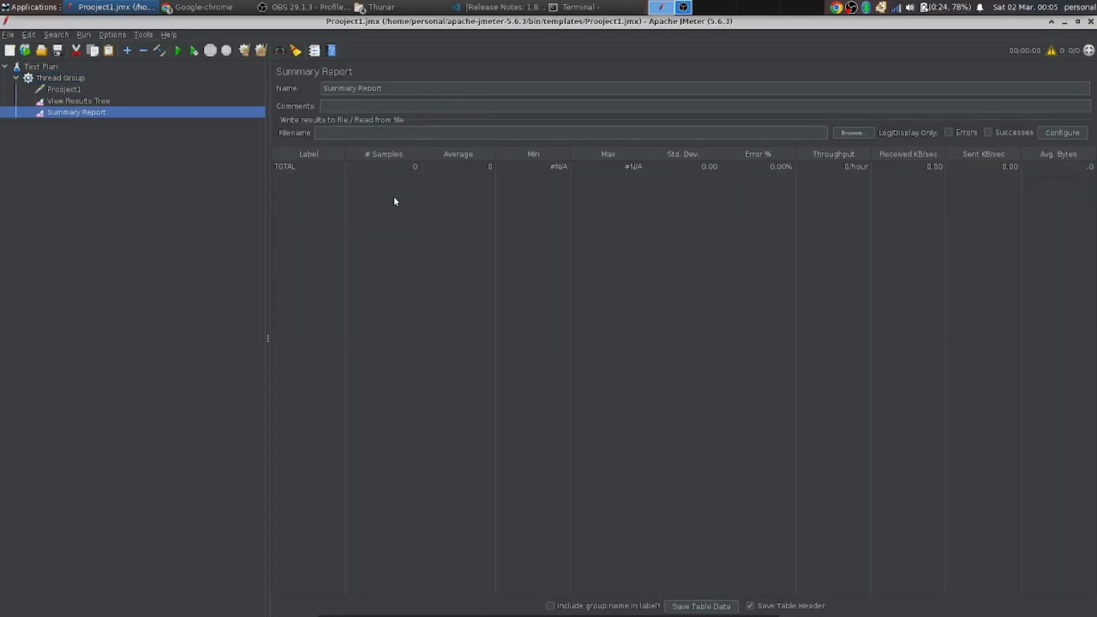
Show the View Results Tree listener and enlarge its results file section.
{"action": "left_click", "coordinate": [197, 91]}
{"action": "left_click", "coordinate": [199, 99]}
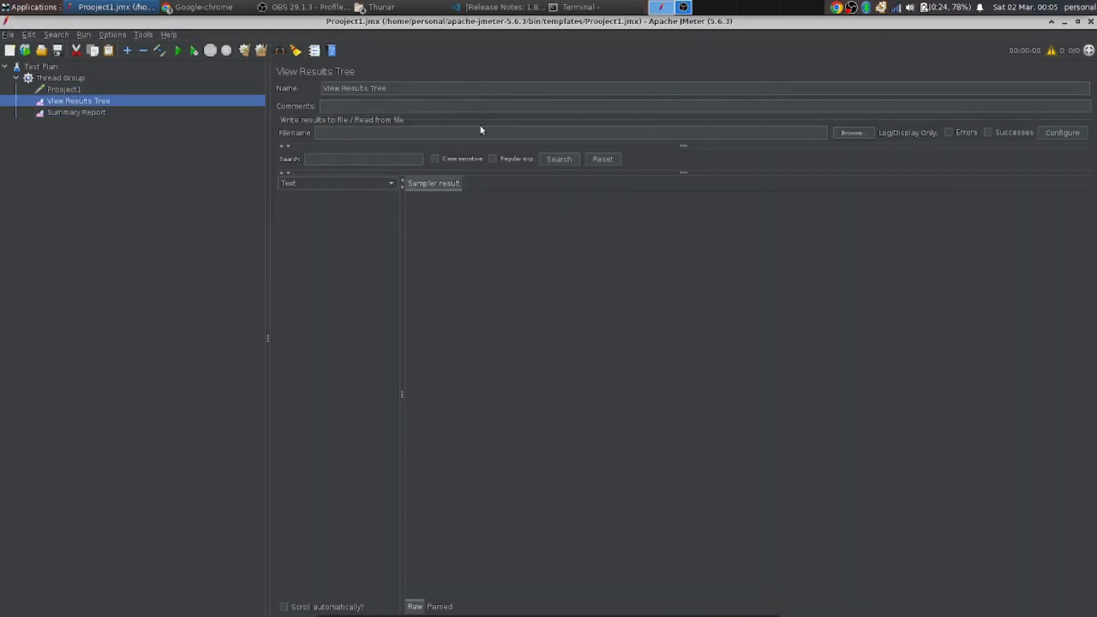
{"action": "left_click_drag", "start_coordinate": [482, 146], "coordinate": [481, 215]}
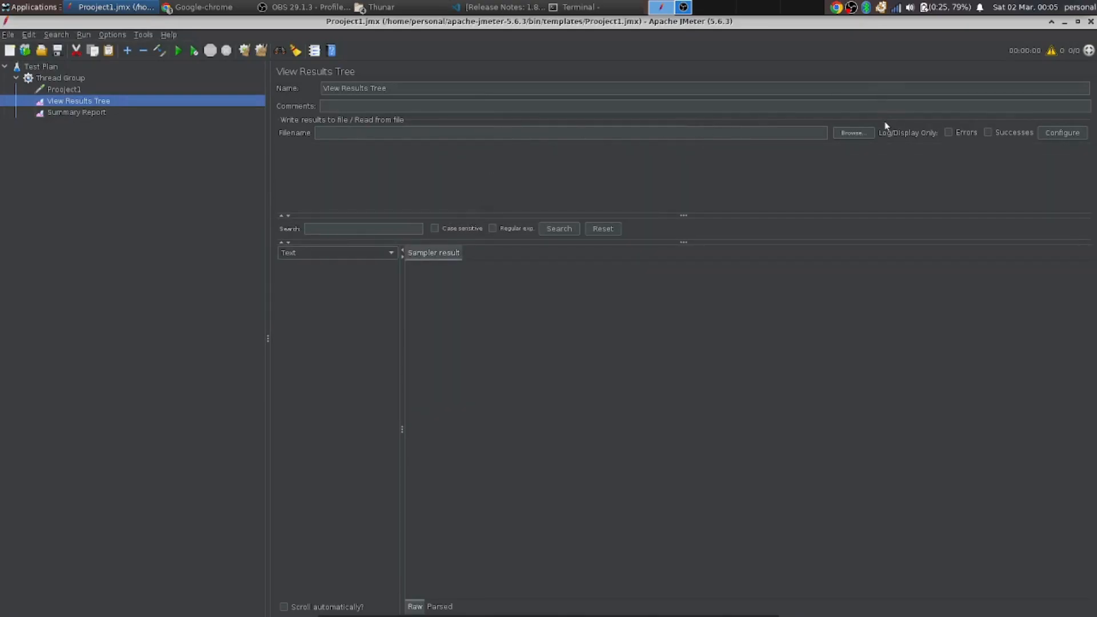
Try to load templates.xml from the templates folder as the listener's results file.
{"action": "left_click", "coordinate": [860, 132]}
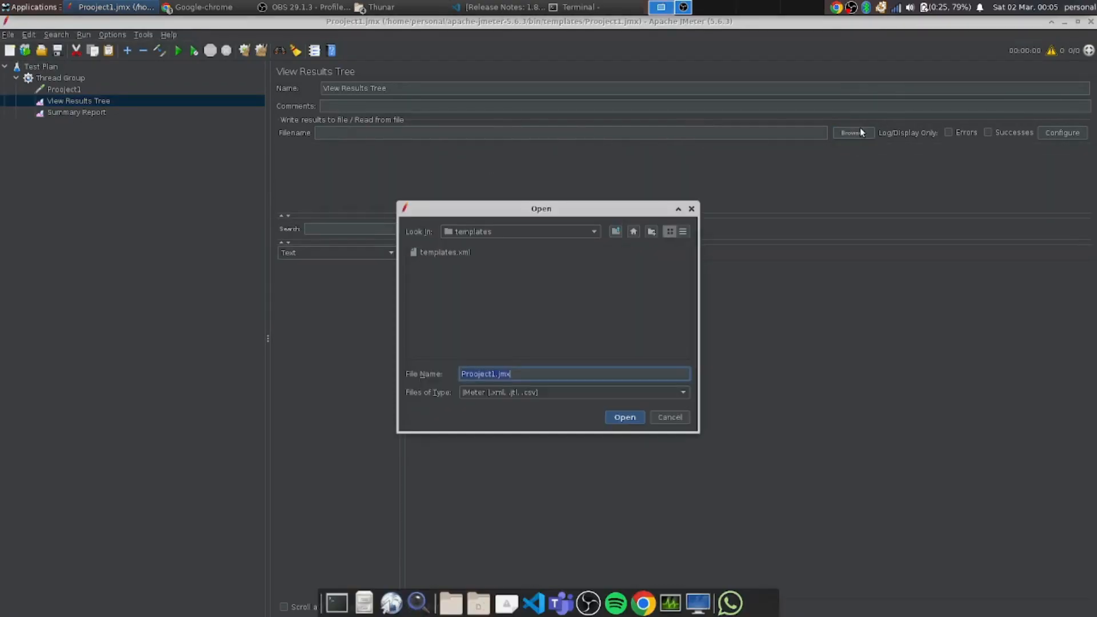
{"action": "left_click", "coordinate": [417, 253]}
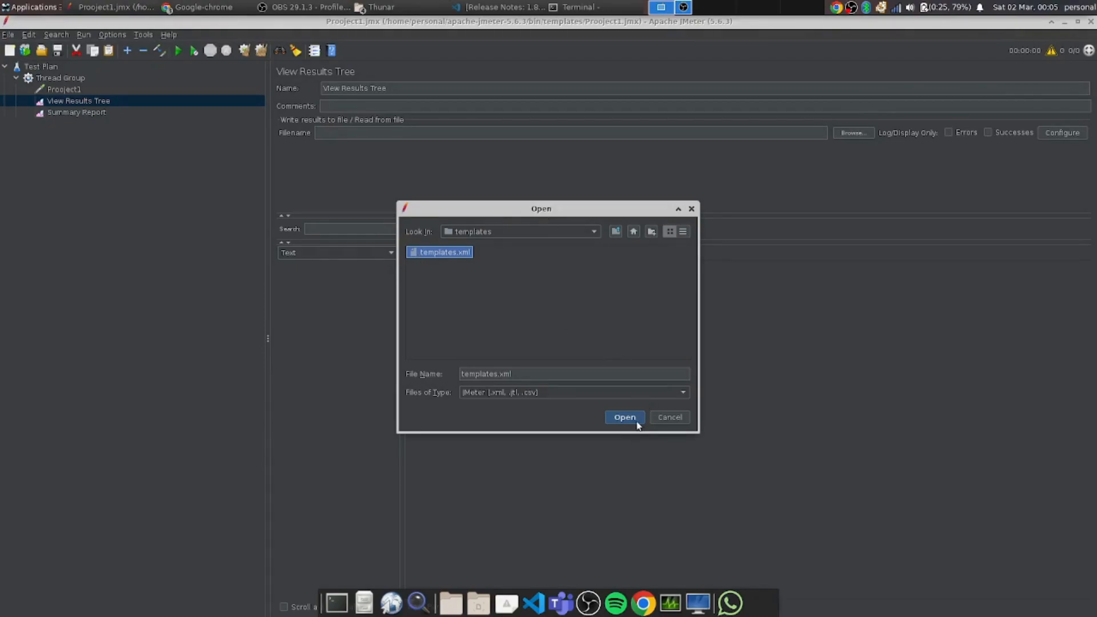
{"action": "left_click", "coordinate": [636, 421]}
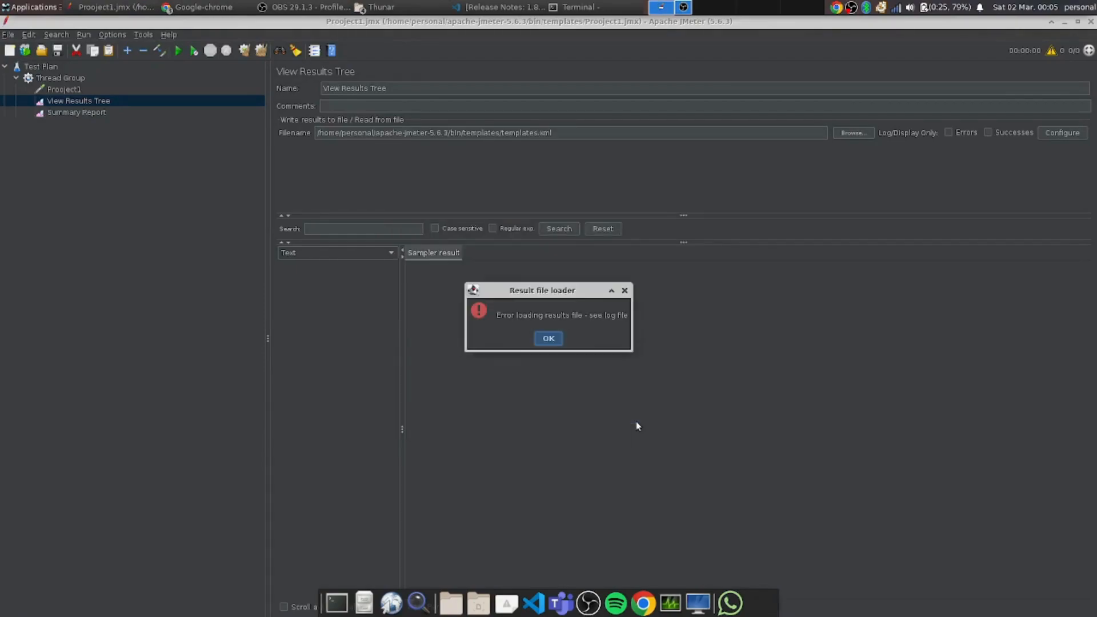
{"action": "left_click", "coordinate": [552, 338]}
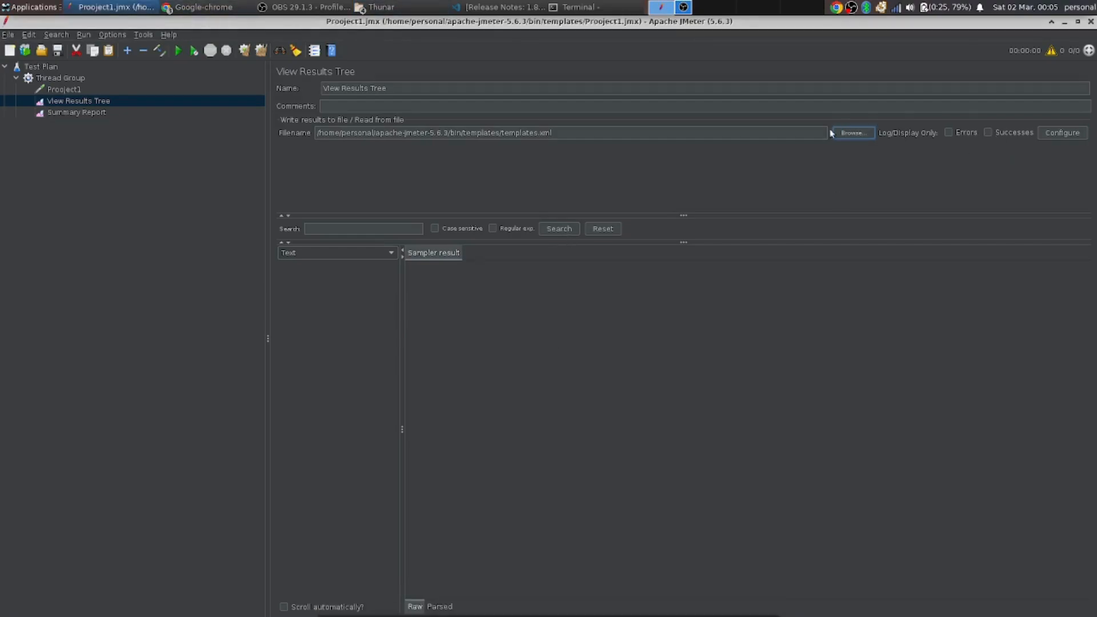
Remove the file name from the results file path, keeping the path up to the templates folder.
{"action": "left_click", "coordinate": [725, 132]}
{"action": "key", "text": "BackSpace"}
{"action": "key", "text": "BackSpace"}
{"action": "key", "text": "BackSpace"}
{"action": "key", "text": "BackSpace"}
{"action": "key", "text": "BackSpace"}
{"action": "key", "text": "BackSpace"}
{"action": "key", "text": "BackSpace"}
{"action": "key", "text": "BackSpace"}
{"action": "key", "text": "BackSpace"}
{"action": "key", "text": "BackSpace"}
{"action": "key", "text": "BackSpace"}
{"action": "key", "text": "BackSpace"}
{"action": "key", "text": "BackSpace"}
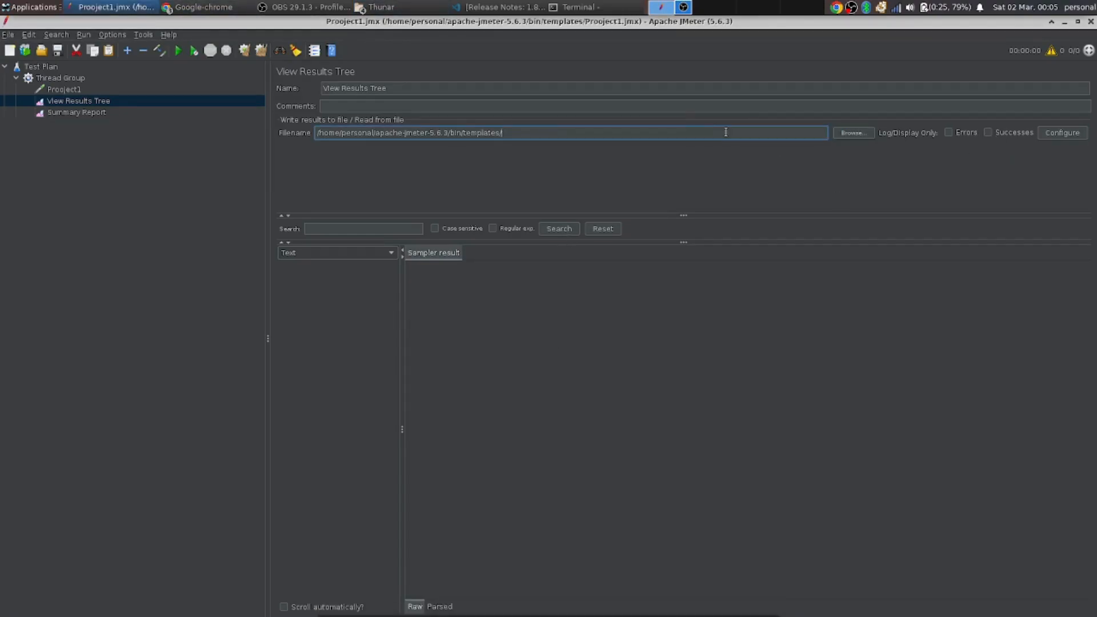
Try to load log4j2.xml from the bin folder as the View Results Tree results file.
{"action": "left_click", "coordinate": [860, 131]}
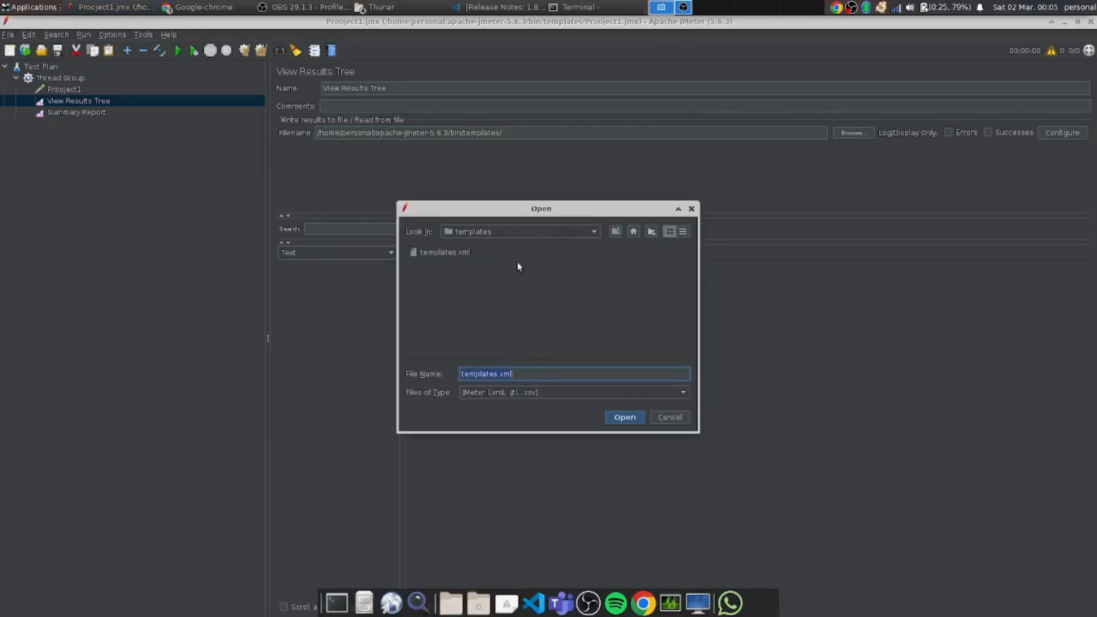
{"action": "left_click", "coordinate": [517, 228]}
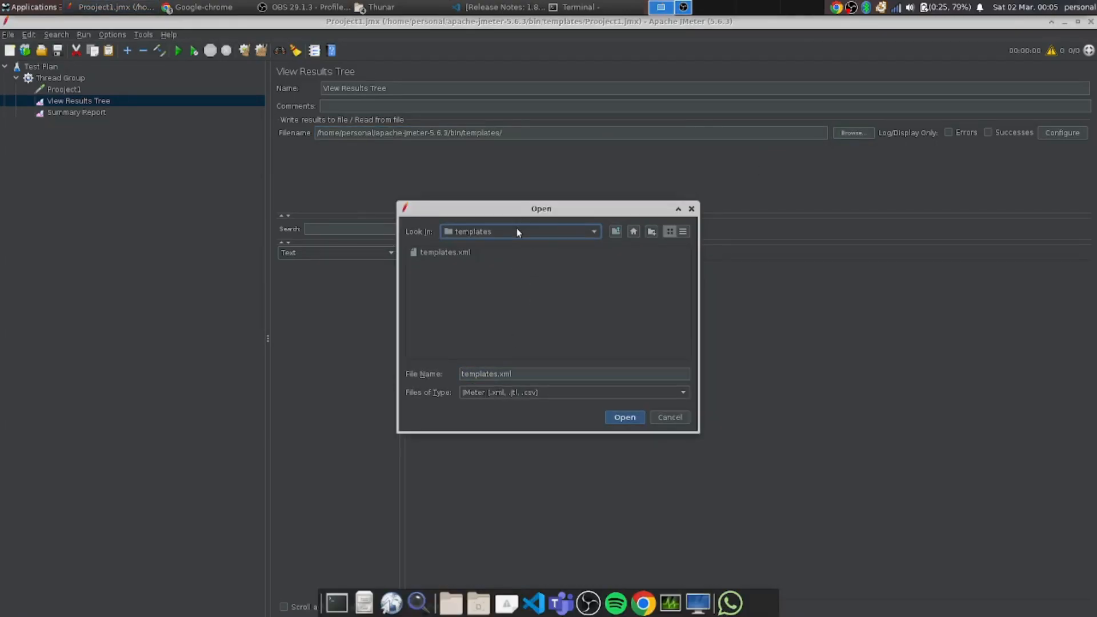
{"action": "left_click", "coordinate": [516, 291]}
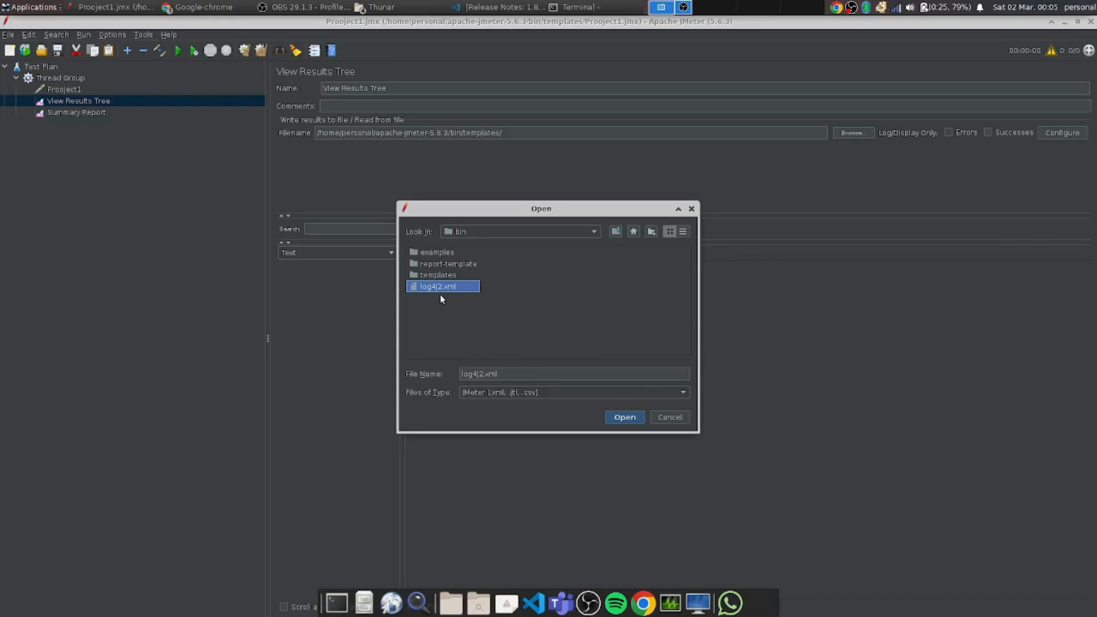
{"action": "left_click", "coordinate": [622, 420]}
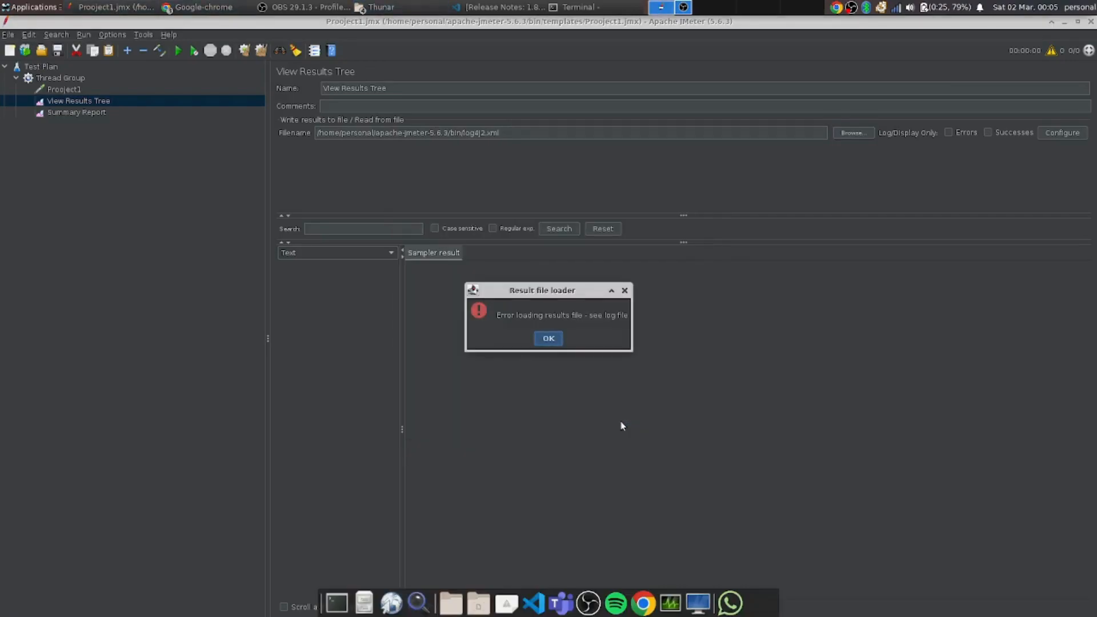
Run the test plan twice from the Prooject1 request, appending the results to the existing log4j2.xml file each time.
{"action": "left_click", "coordinate": [548, 338]}
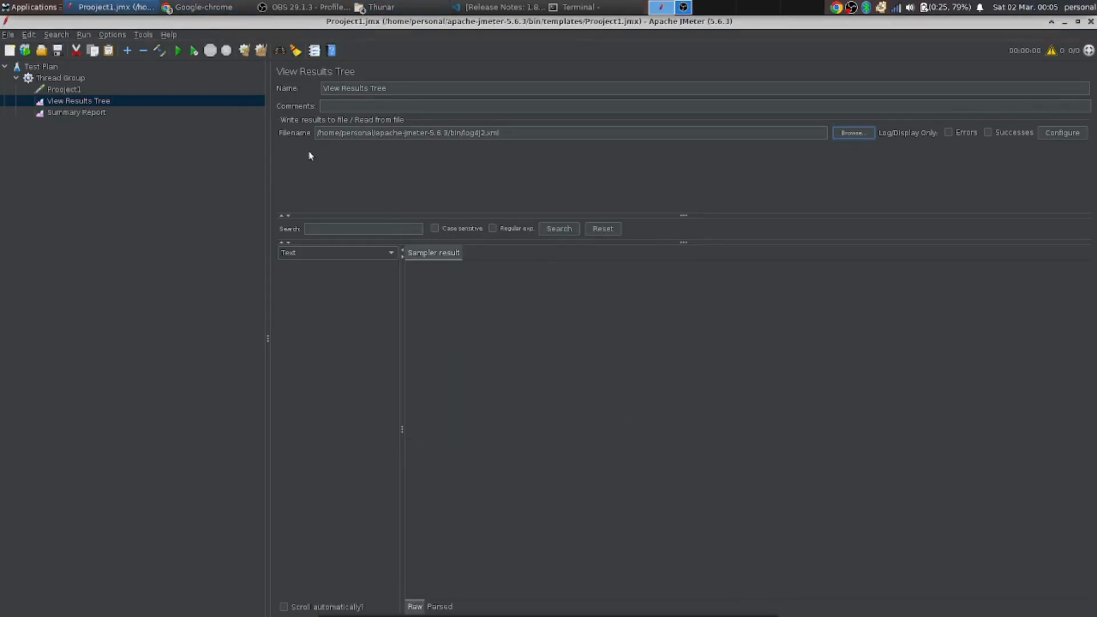
{"action": "left_click", "coordinate": [119, 92]}
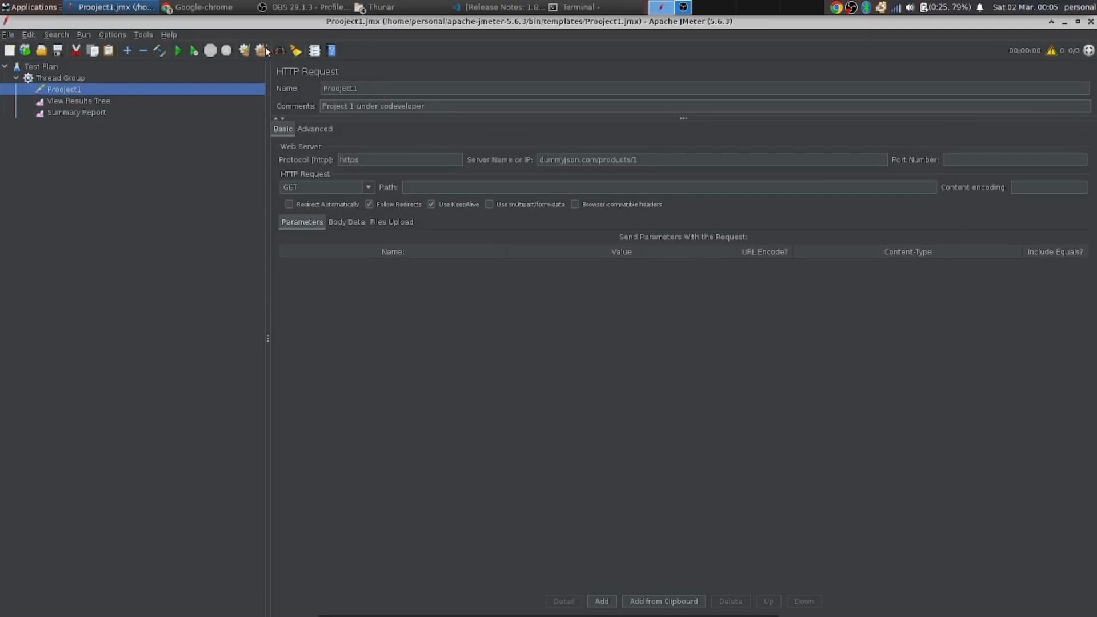
{"action": "left_click", "coordinate": [176, 51]}
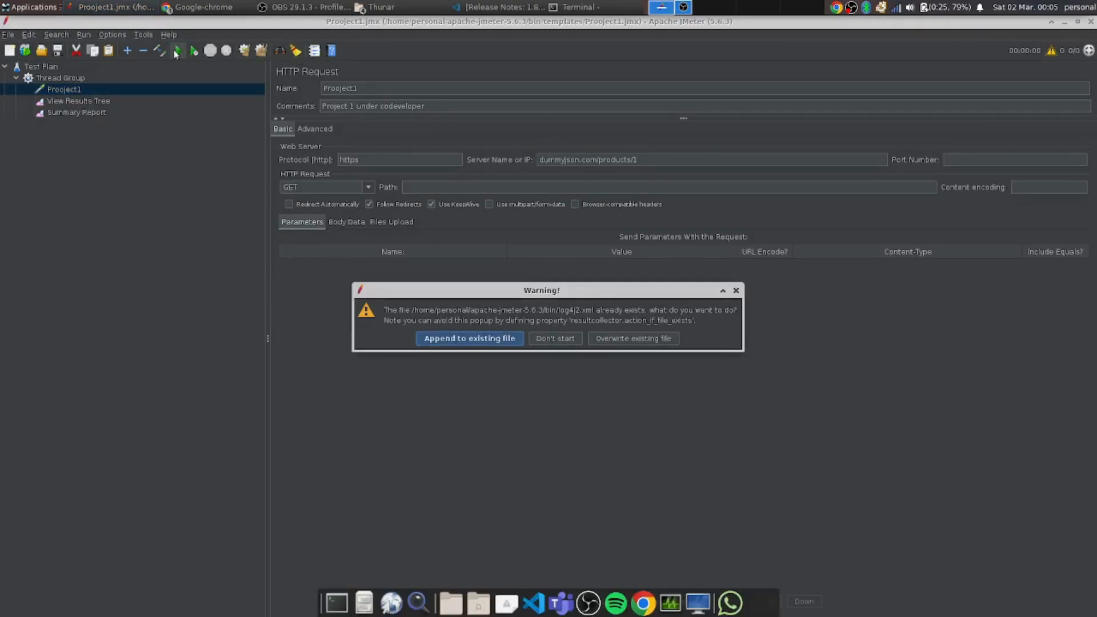
{"action": "left_click", "coordinate": [473, 338]}
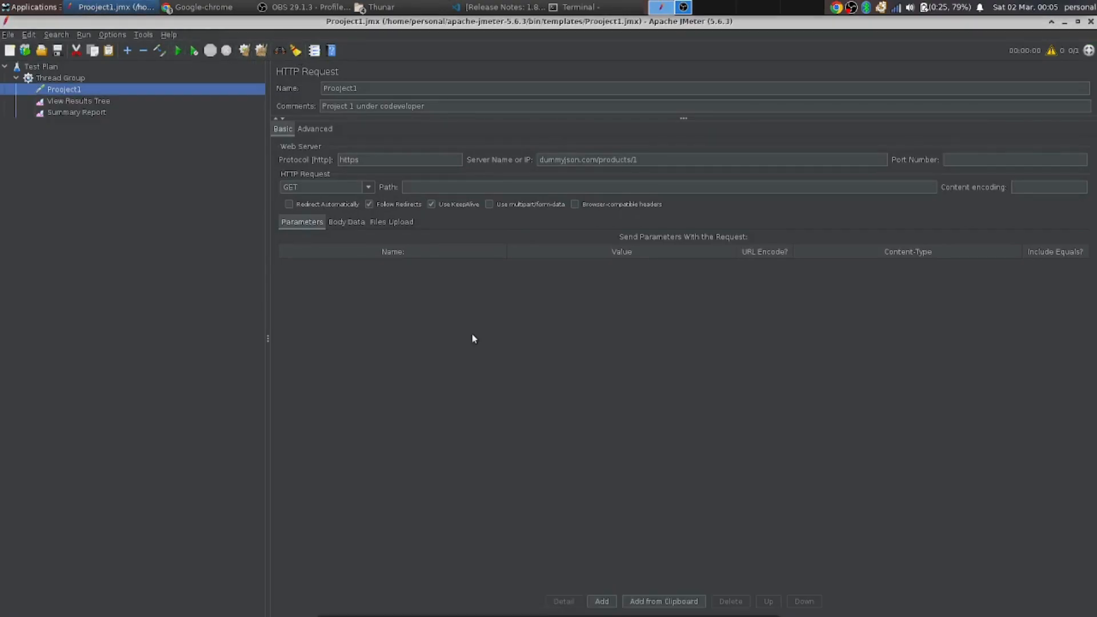
{"action": "left_click", "coordinate": [179, 50]}
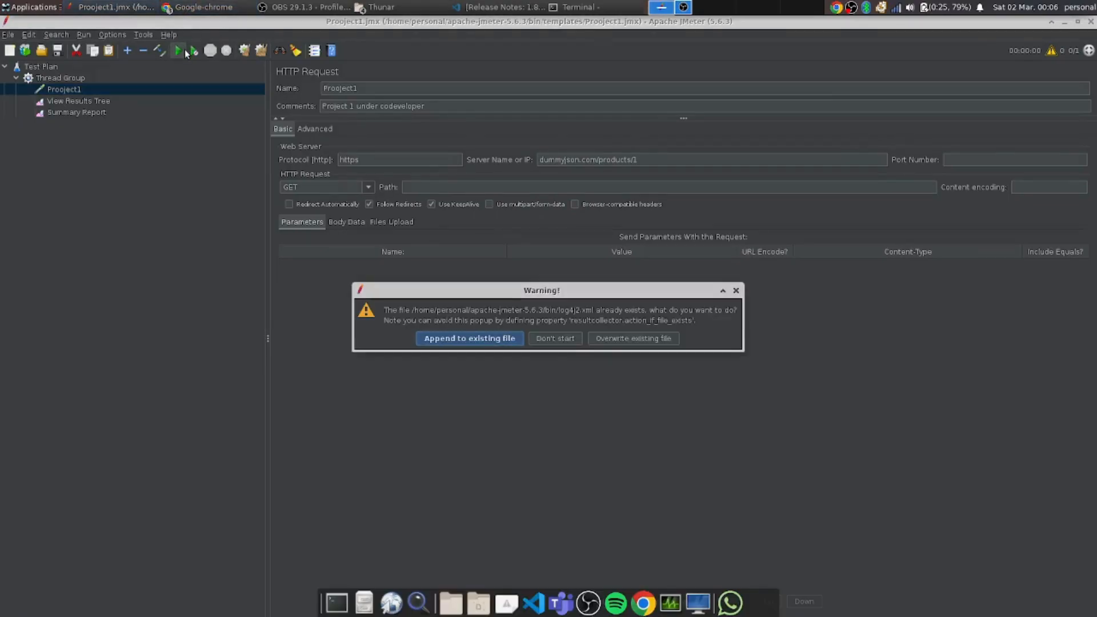
{"action": "left_click", "coordinate": [506, 339]}
Try again to load log4j2.xml from the bin folder into the View Results Tree listener.
{"action": "left_click", "coordinate": [72, 102]}
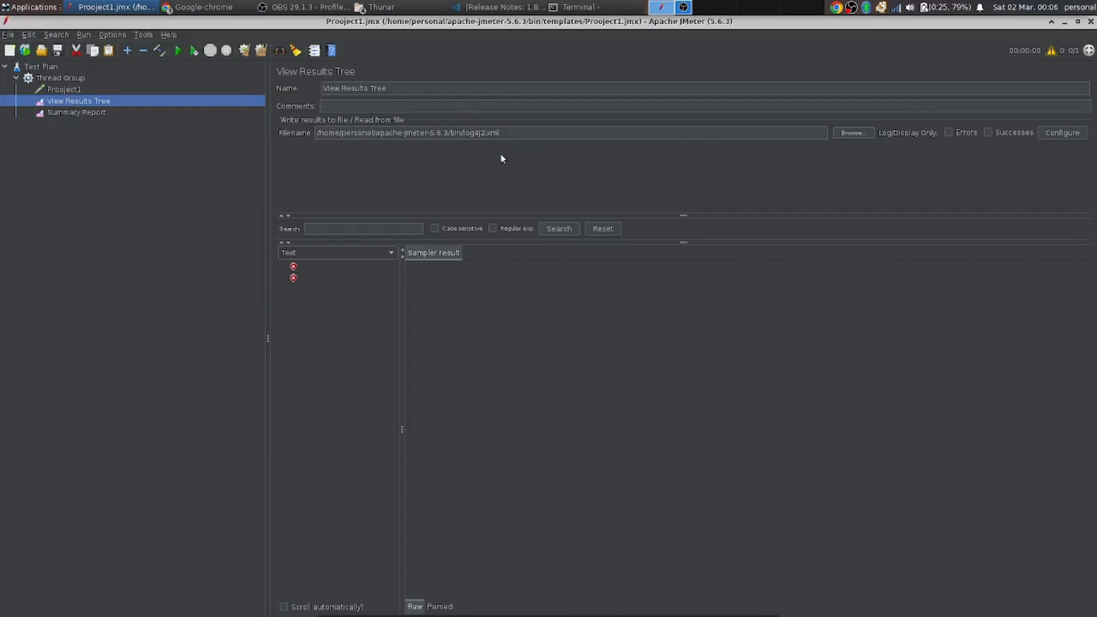
{"action": "left_click", "coordinate": [854, 132]}
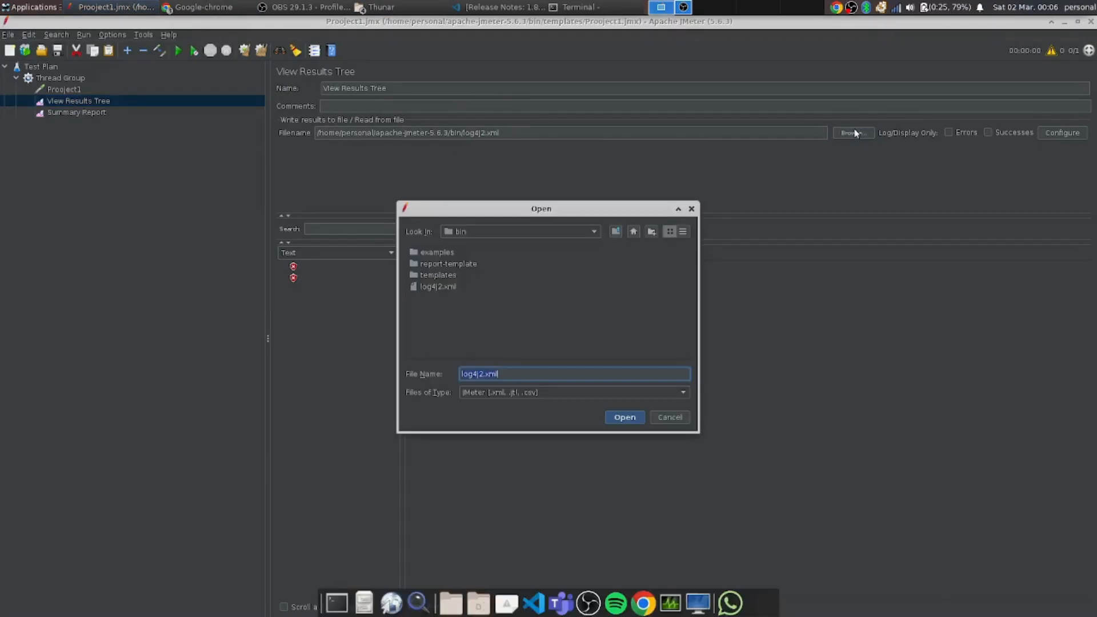
{"action": "left_click", "coordinate": [461, 285]}
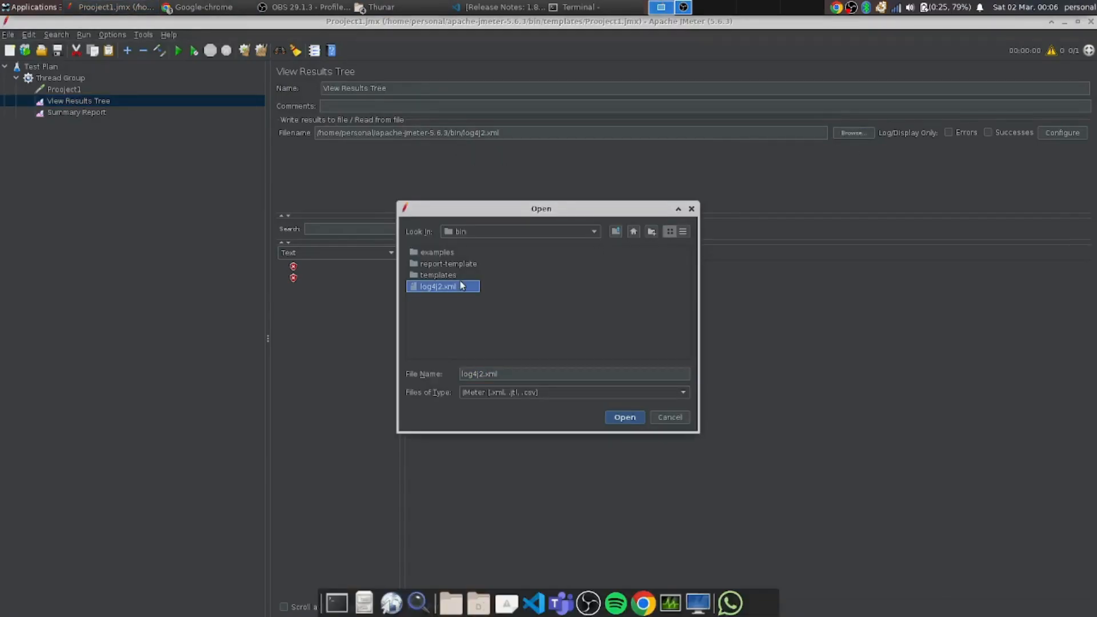
{"action": "left_click", "coordinate": [623, 421]}
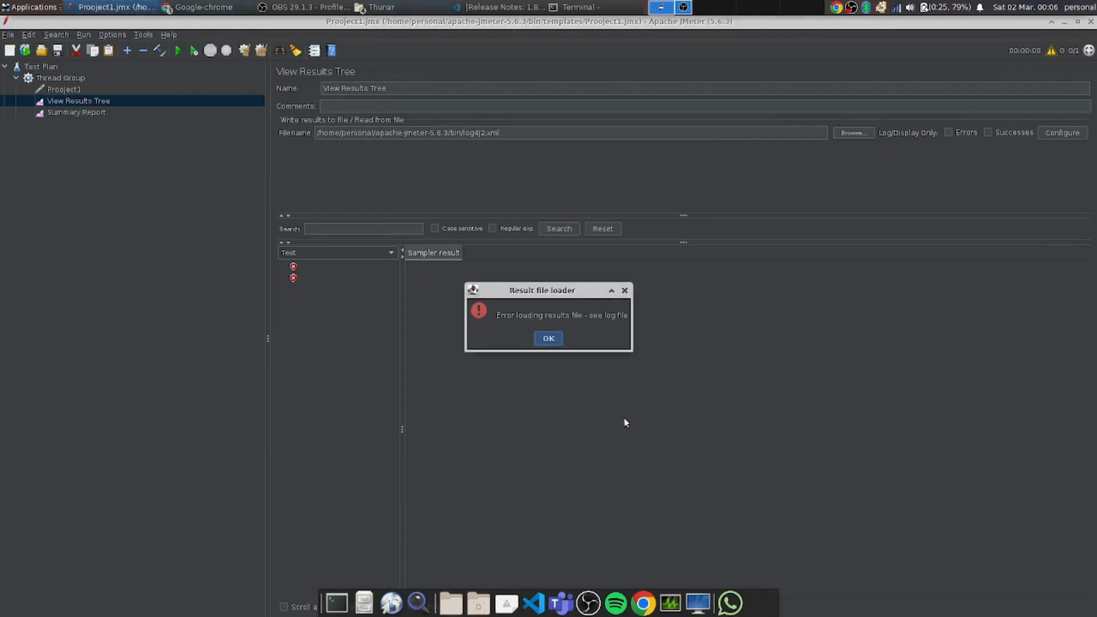
{"action": "left_click", "coordinate": [557, 343]}
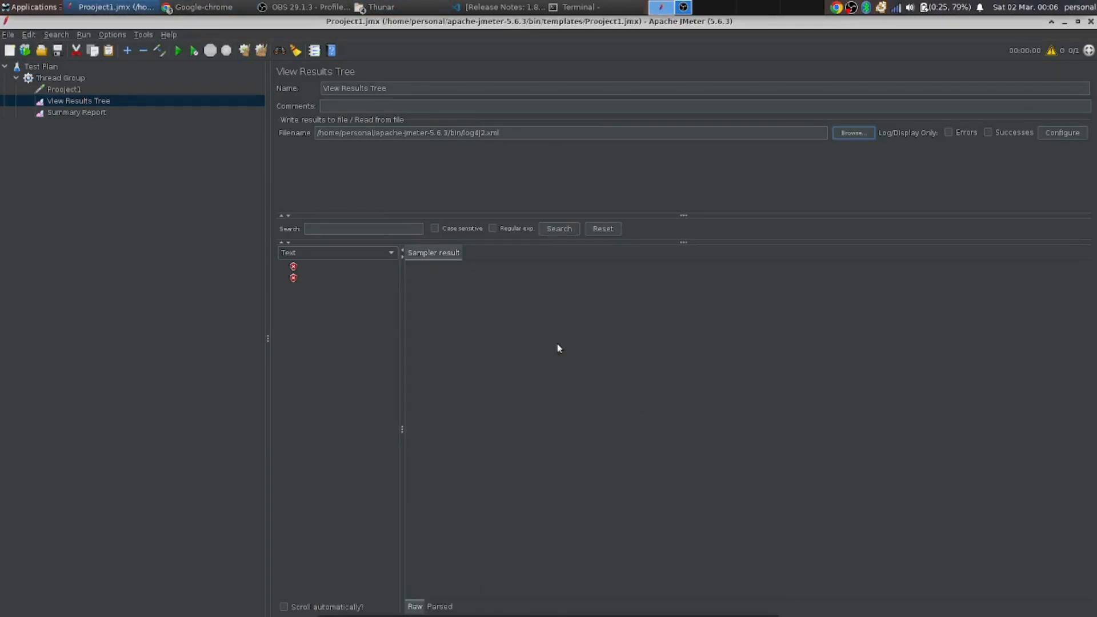
Try to load log4j2.xml from the bin folder as the Summary Report's results file.
{"action": "left_click", "coordinate": [119, 115]}
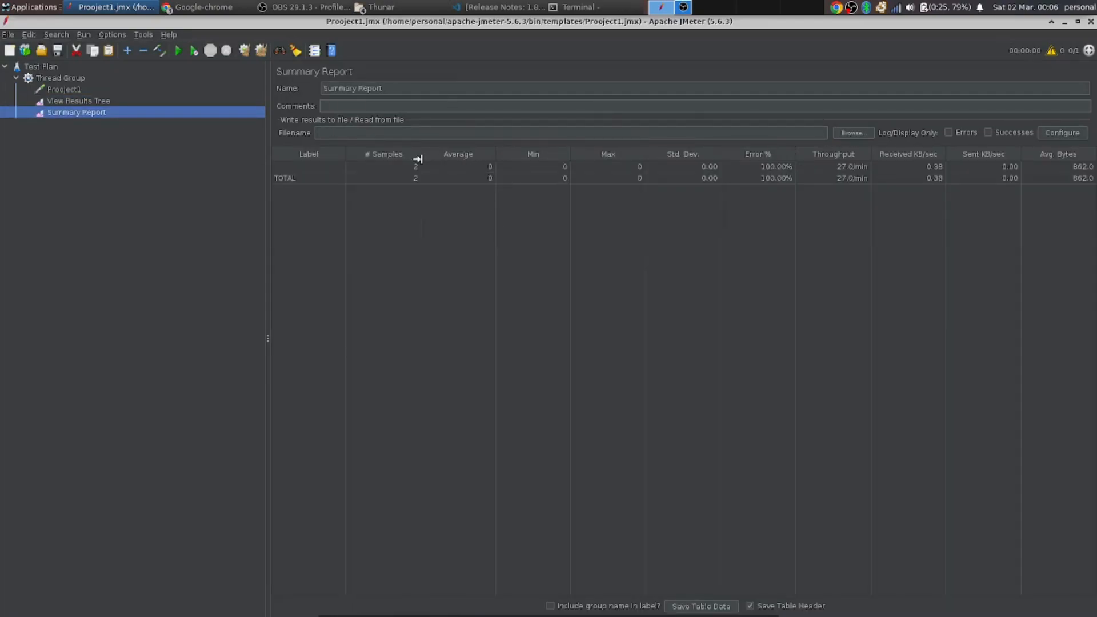
{"action": "left_click", "coordinate": [850, 133]}
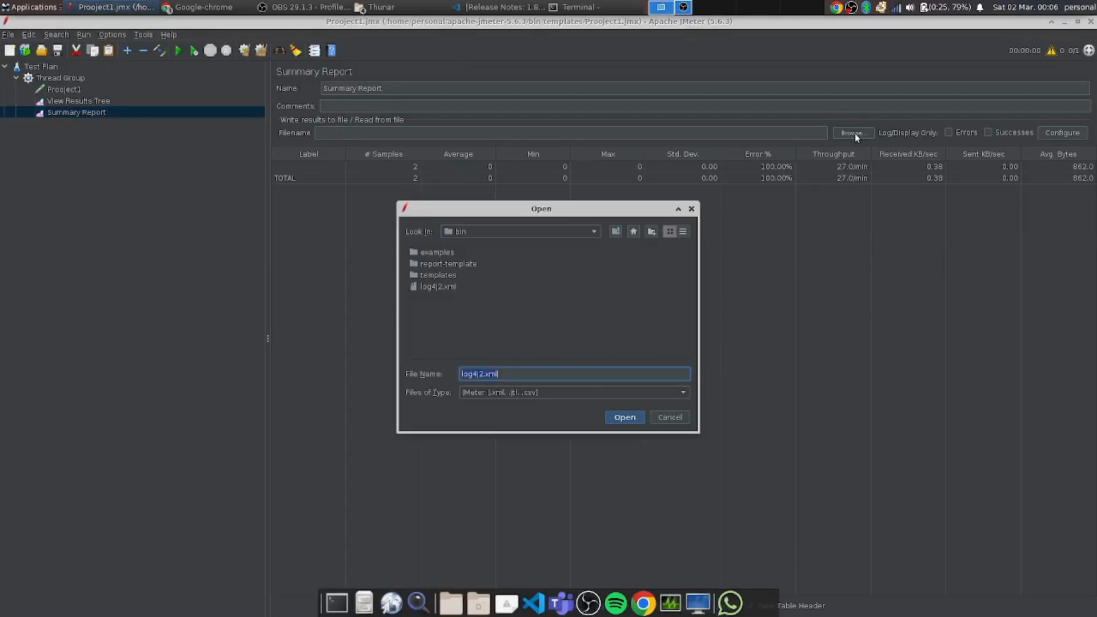
{"action": "left_click", "coordinate": [620, 424]}
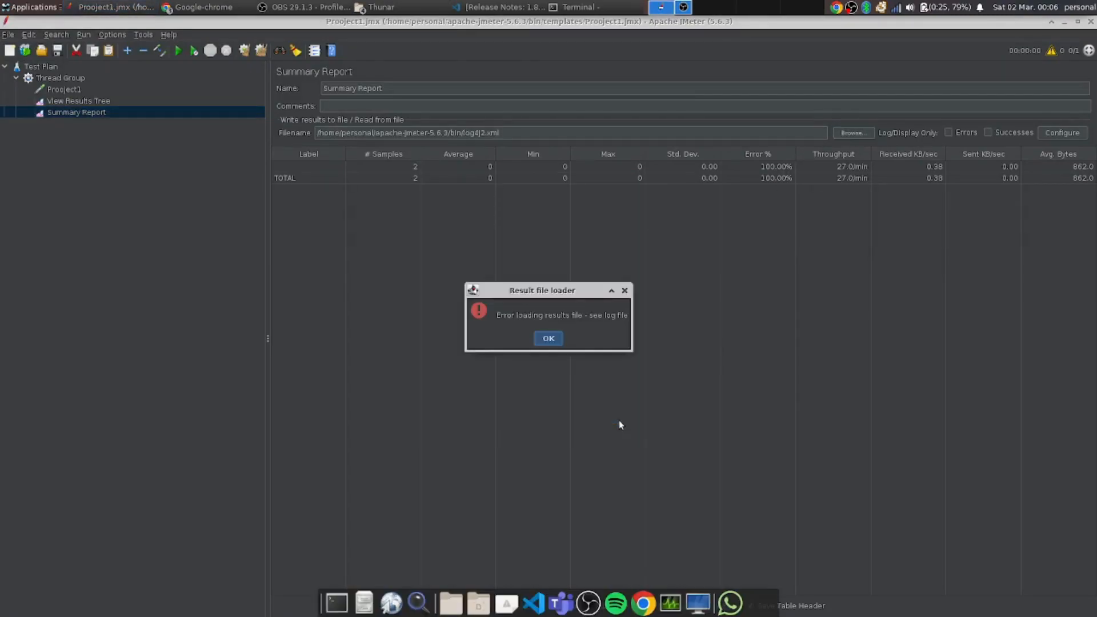
{"action": "left_click", "coordinate": [546, 339]}
Select the server address in the Prooject1 HTTP request and switch to the Chrome window with the empty new tab.
{"action": "left_click", "coordinate": [116, 88]}
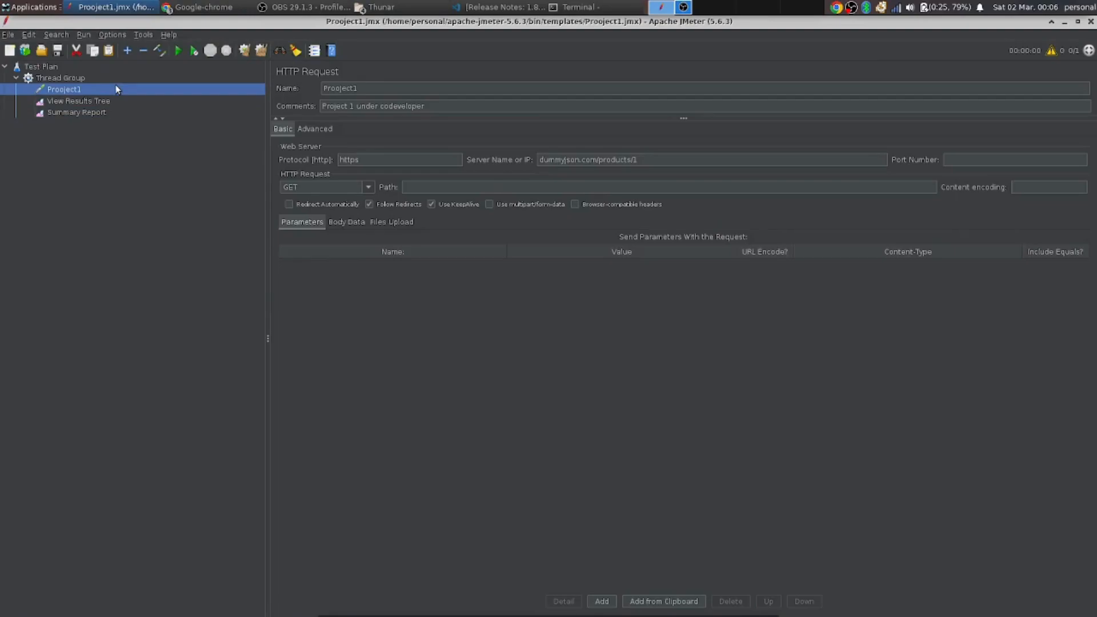
{"action": "left_click", "coordinate": [715, 155]}
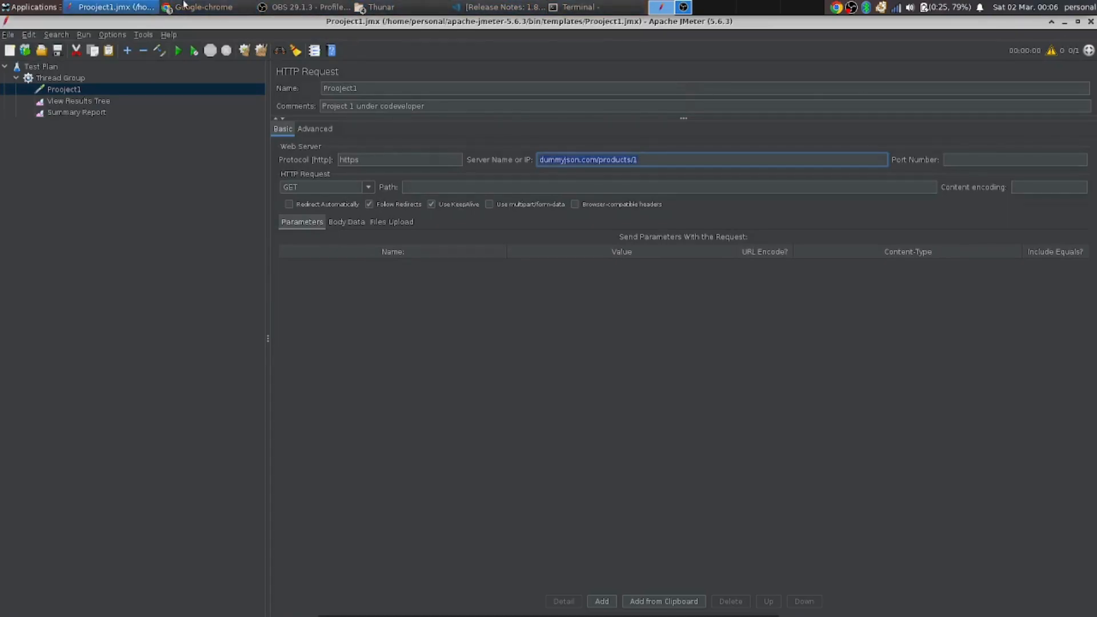
{"action": "left_click", "coordinate": [147, 7]}
{"action": "left_click", "coordinate": [147, 7]}
{"action": "left_click", "coordinate": [148, 7]}
{"action": "left_click", "coordinate": [148, 7]}
{"action": "left_click", "coordinate": [201, 7]}
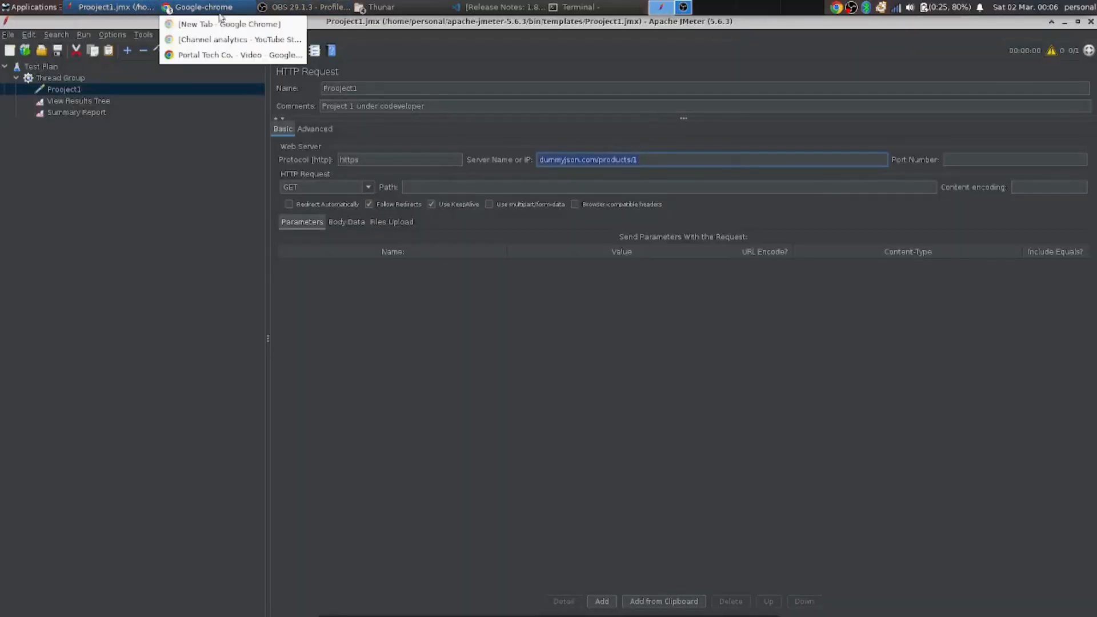
{"action": "left_click", "coordinate": [221, 23]}
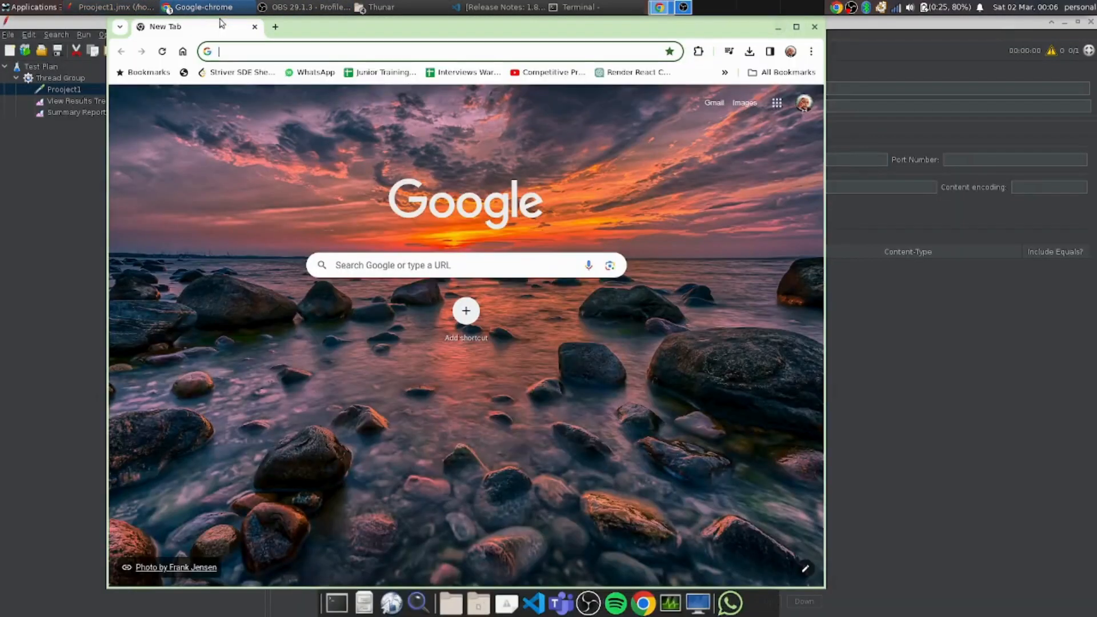
Try to open the selected address dummyjson.com/products/1 in the browser, and return to JMeter.
{"action": "left_click", "coordinate": [306, 52]}
{"action": "middle_click", "coordinate": [306, 52]}
{"action": "middle_click", "coordinate": [306, 52]}
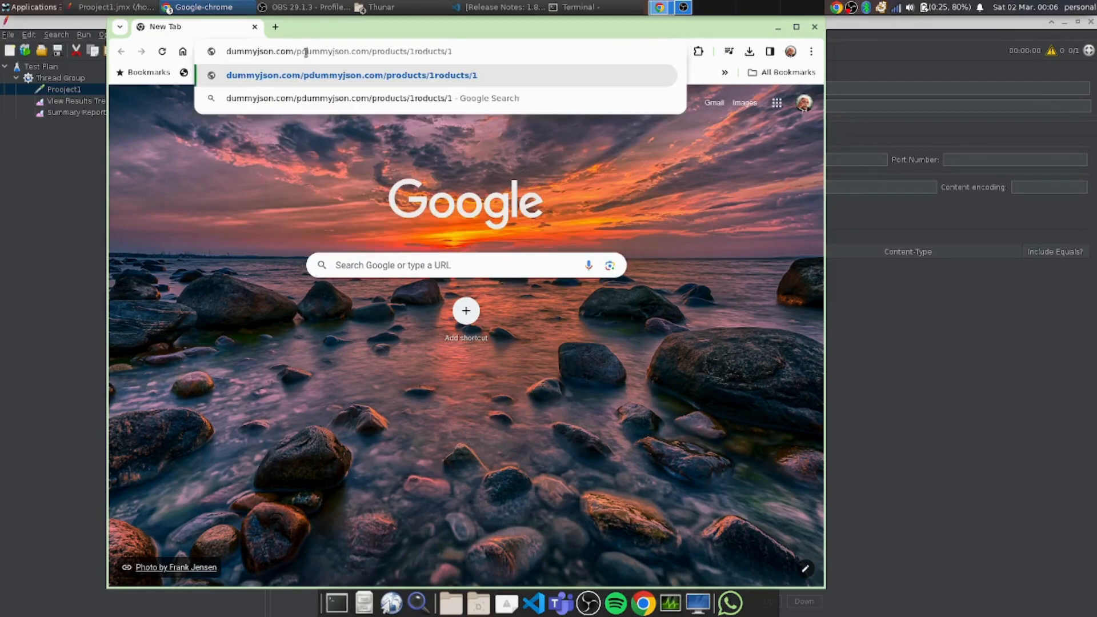
{"action": "key", "text": "Return"}
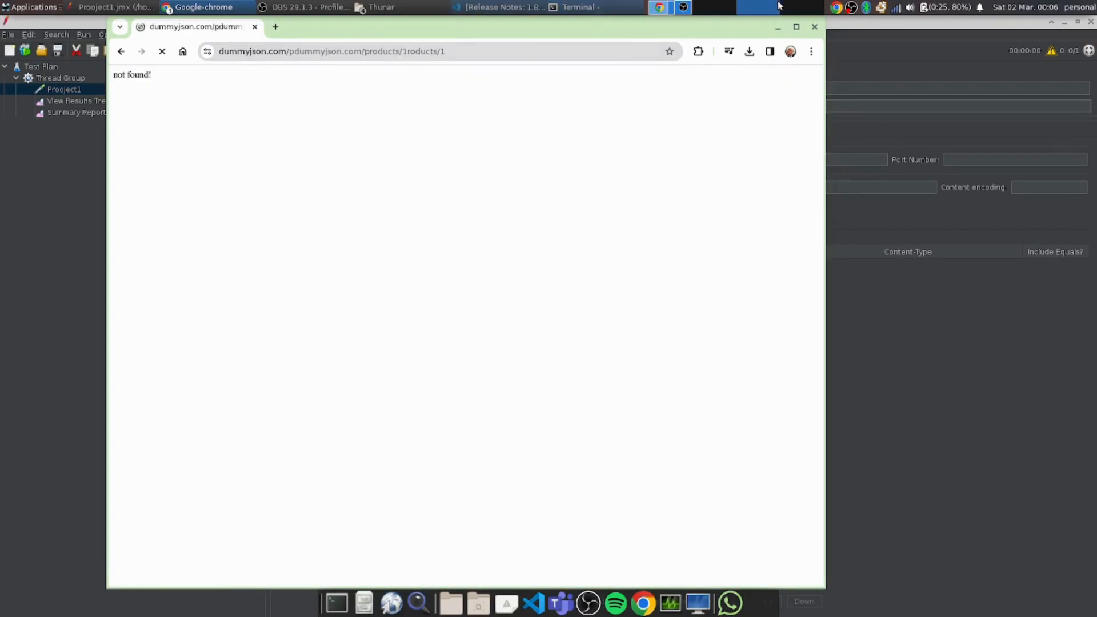
{"action": "left_click", "coordinate": [771, 29]}
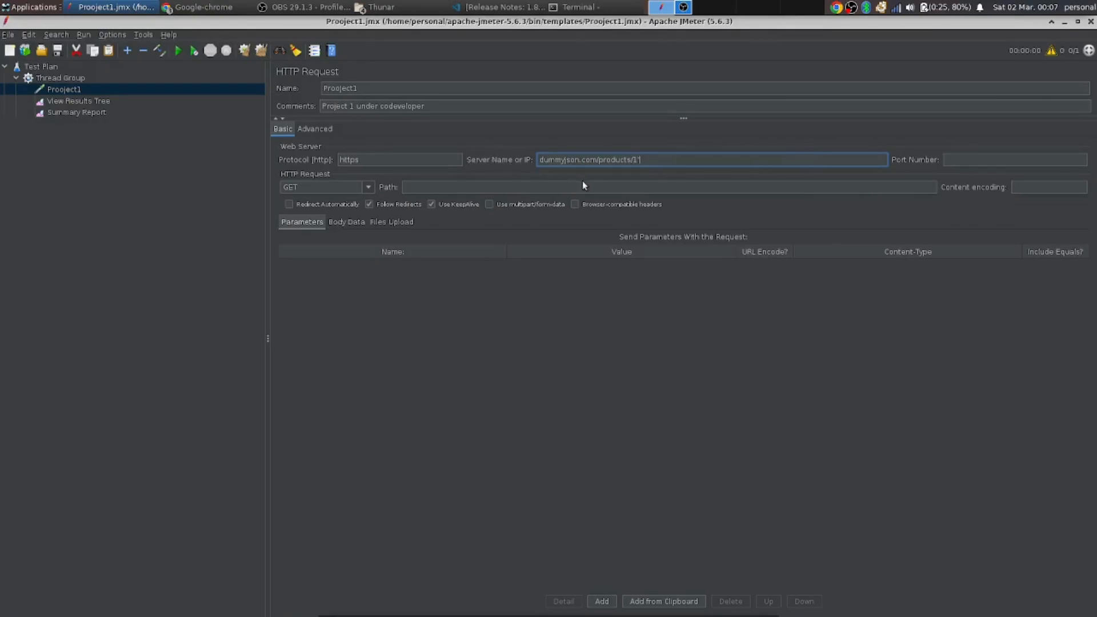
Run the test plan, overwriting the existing log4j2.xml, and check the View Results Tree and Summary Report listeners.
{"action": "left_click", "coordinate": [182, 50]}
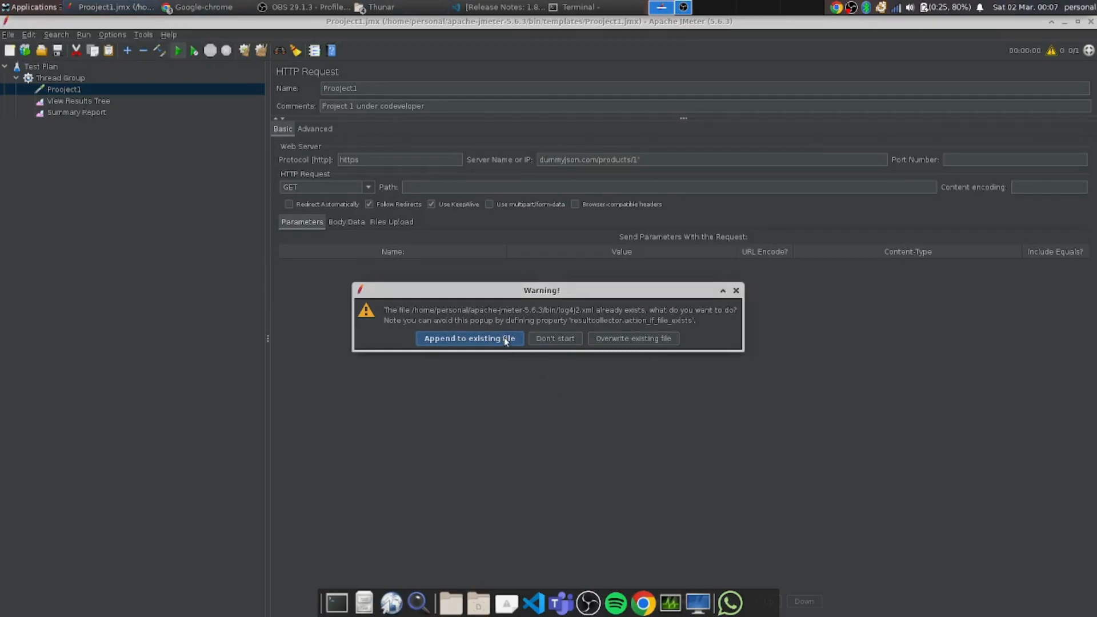
{"action": "left_click", "coordinate": [624, 343]}
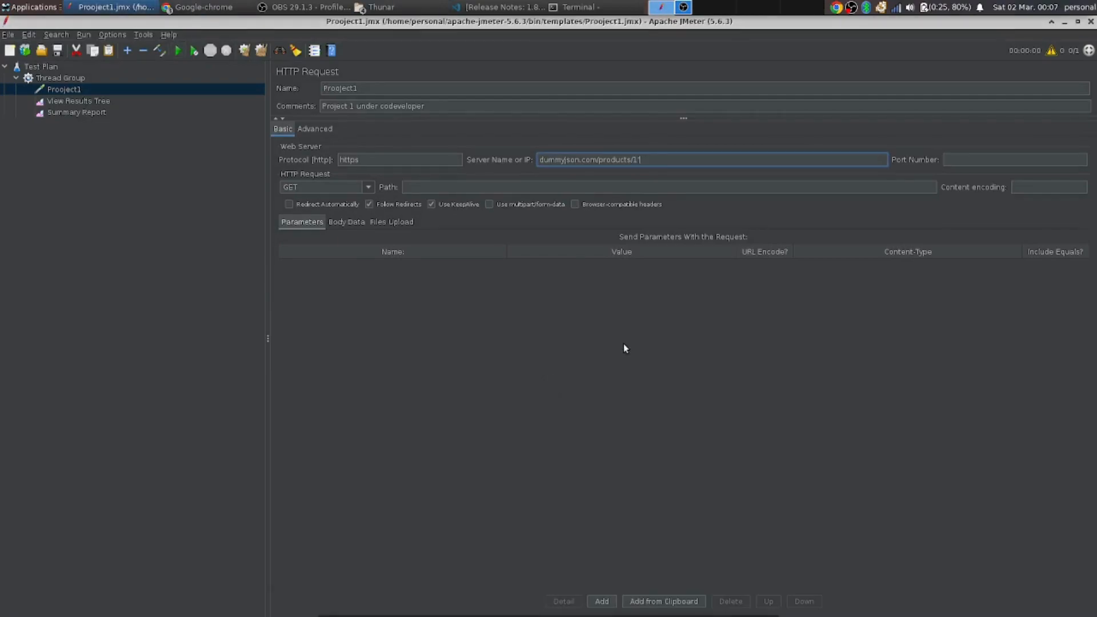
{"action": "left_click", "coordinate": [155, 101]}
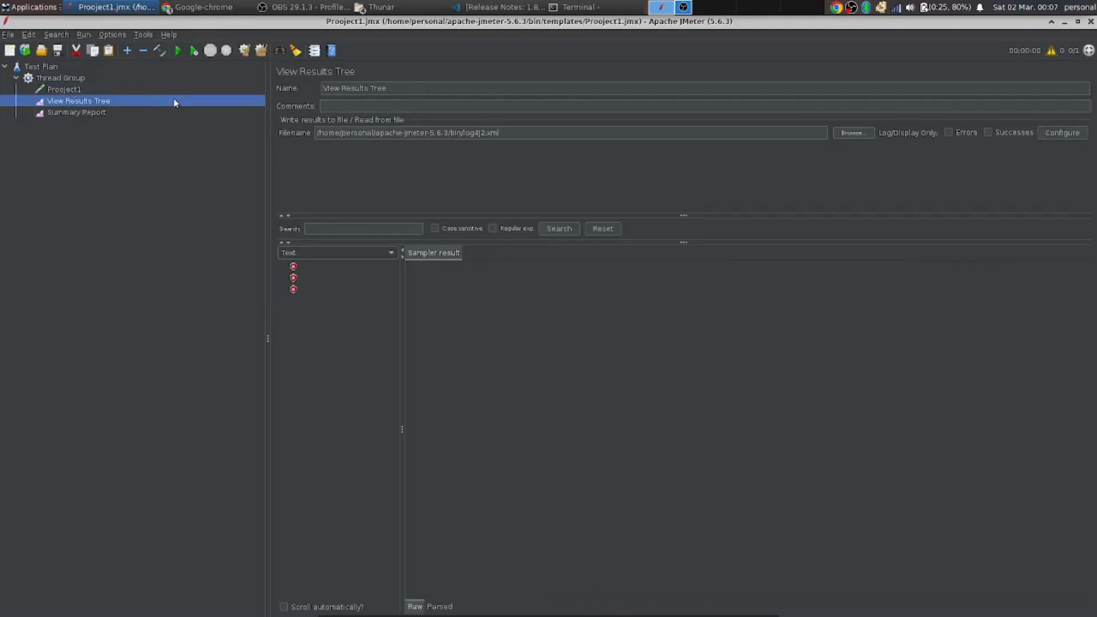
{"action": "left_click", "coordinate": [214, 113]}
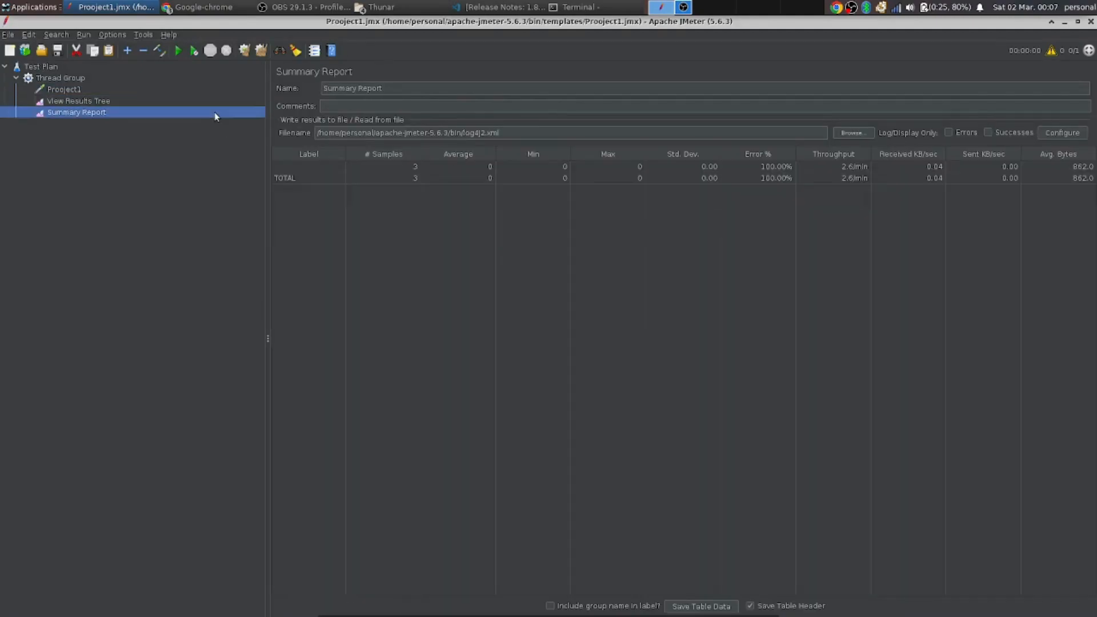
Load log4j2.xml from the bin folder into the View Results Tree listener.
{"action": "left_click", "coordinate": [123, 100]}
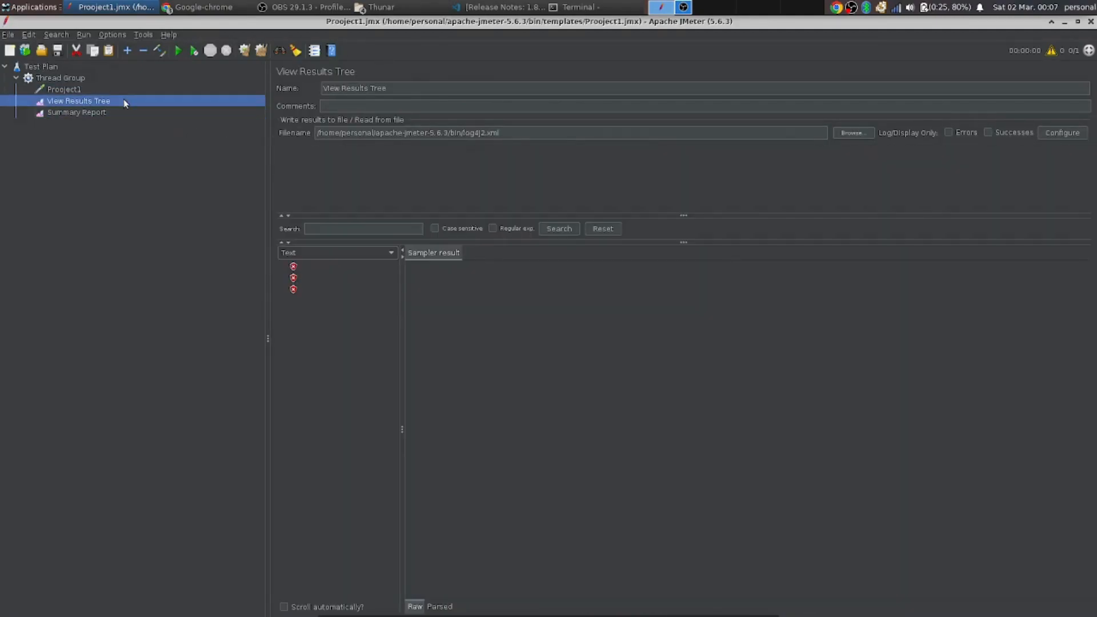
{"action": "left_click", "coordinate": [845, 131]}
{"action": "left_click", "coordinate": [445, 287]}
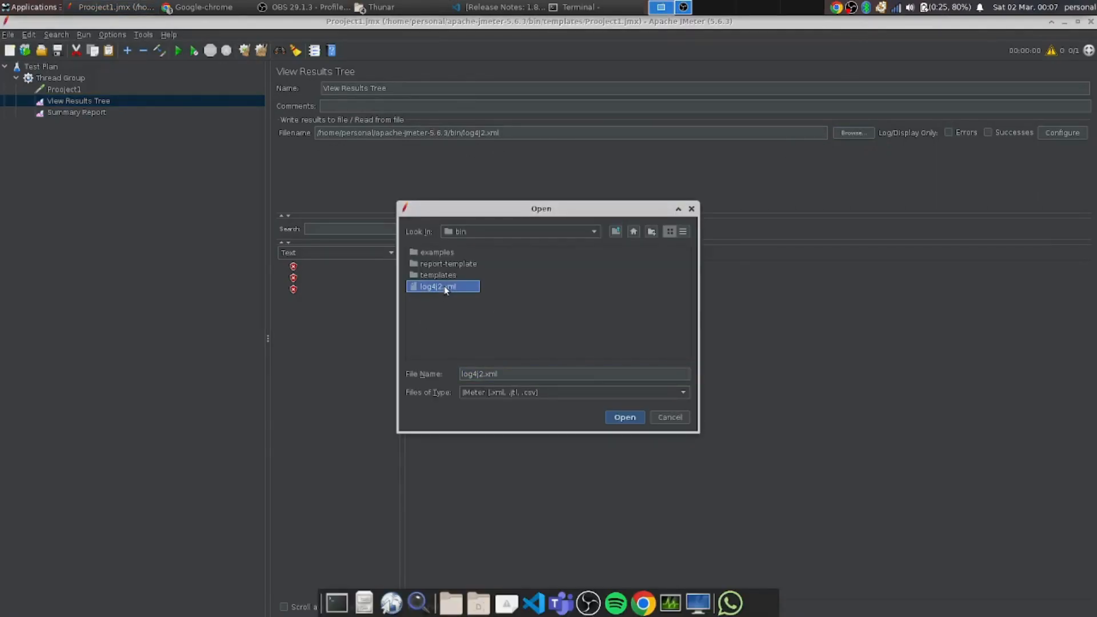
{"action": "left_click", "coordinate": [628, 418]}
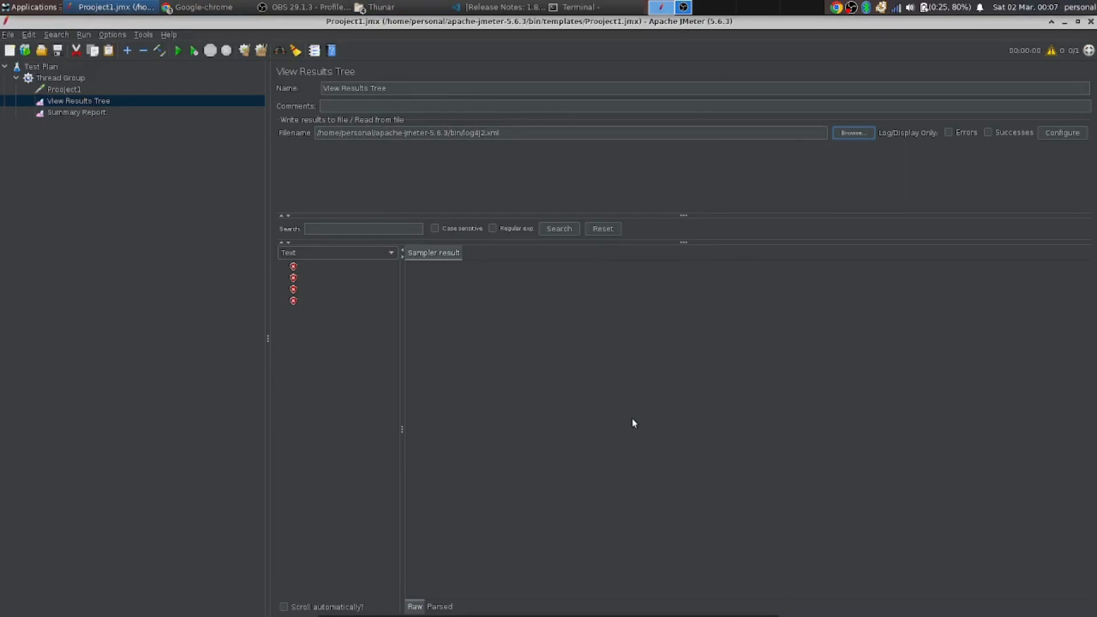
Examine the sampler result details of the failed samples in the View Results Tree.
{"action": "left_click", "coordinate": [277, 276]}
{"action": "left_click", "coordinate": [295, 303]}
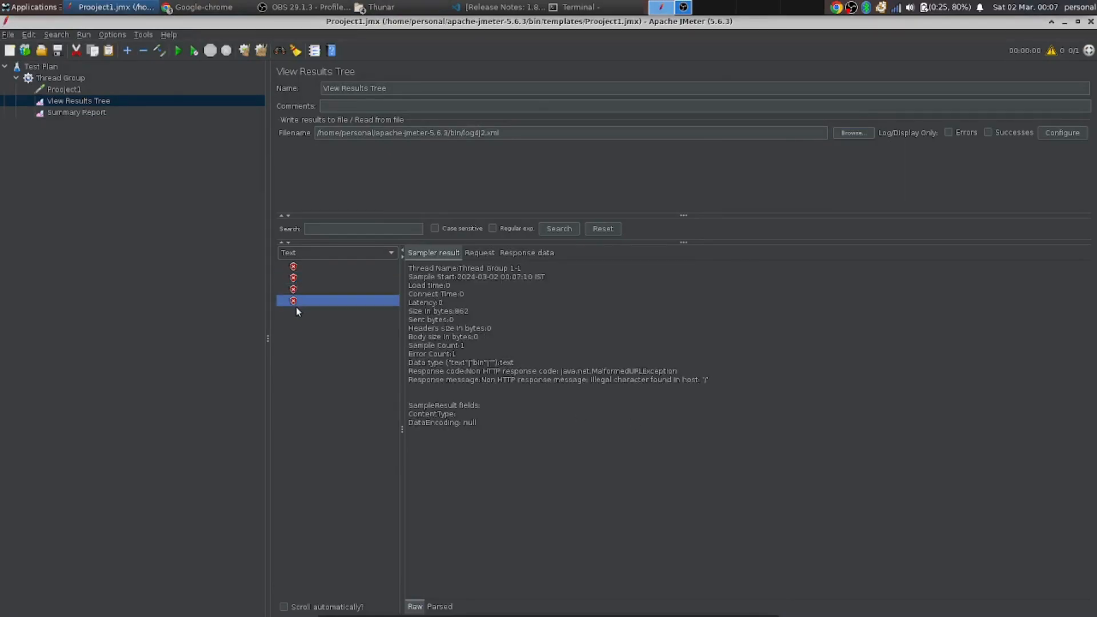
{"action": "left_click", "coordinate": [296, 289]}
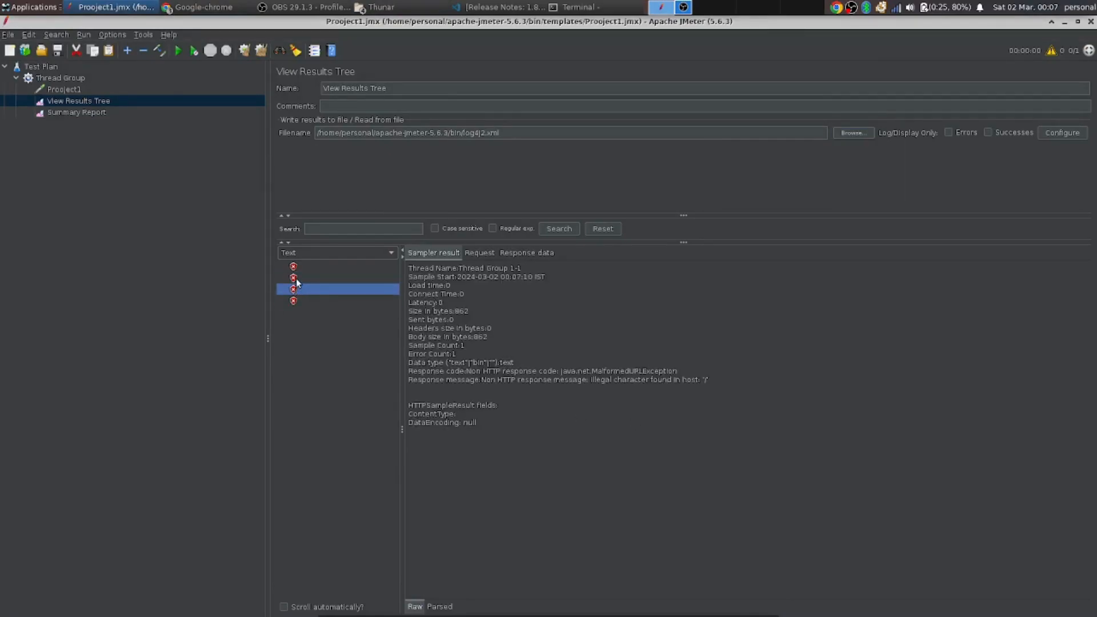
{"action": "left_click", "coordinate": [296, 279]}
Switch to the dummyjson window in Chrome and resume the earlier "dummy api end oint" search from a new tab.
{"action": "left_click", "coordinate": [194, 7]}
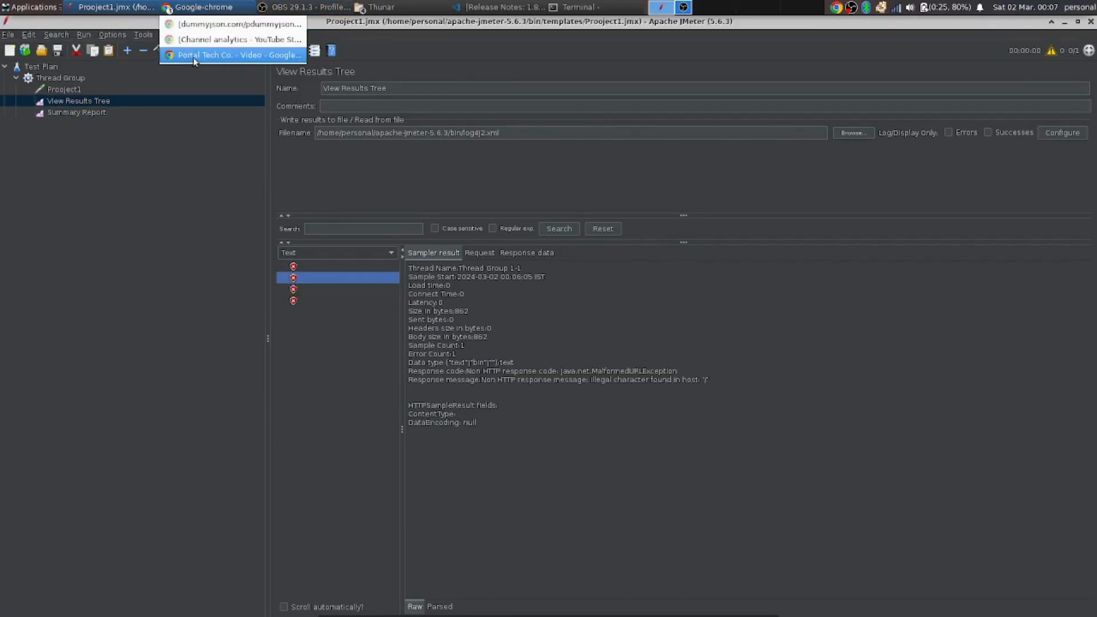
{"action": "left_click", "coordinate": [194, 24]}
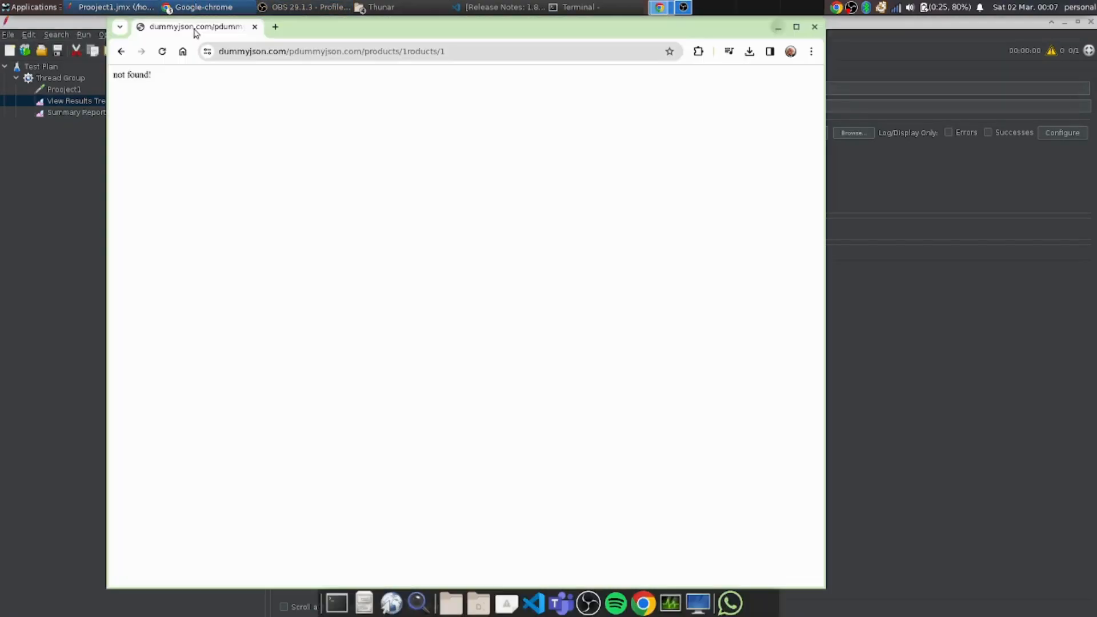
{"action": "left_click", "coordinate": [274, 28]}
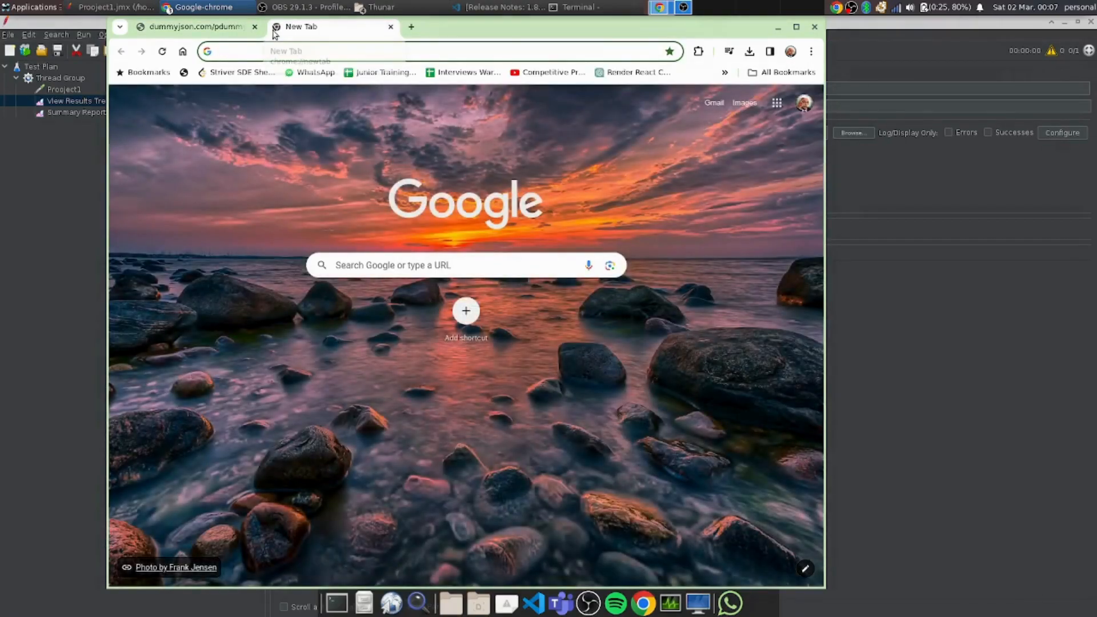
{"action": "type", "text": "dummy ap"}
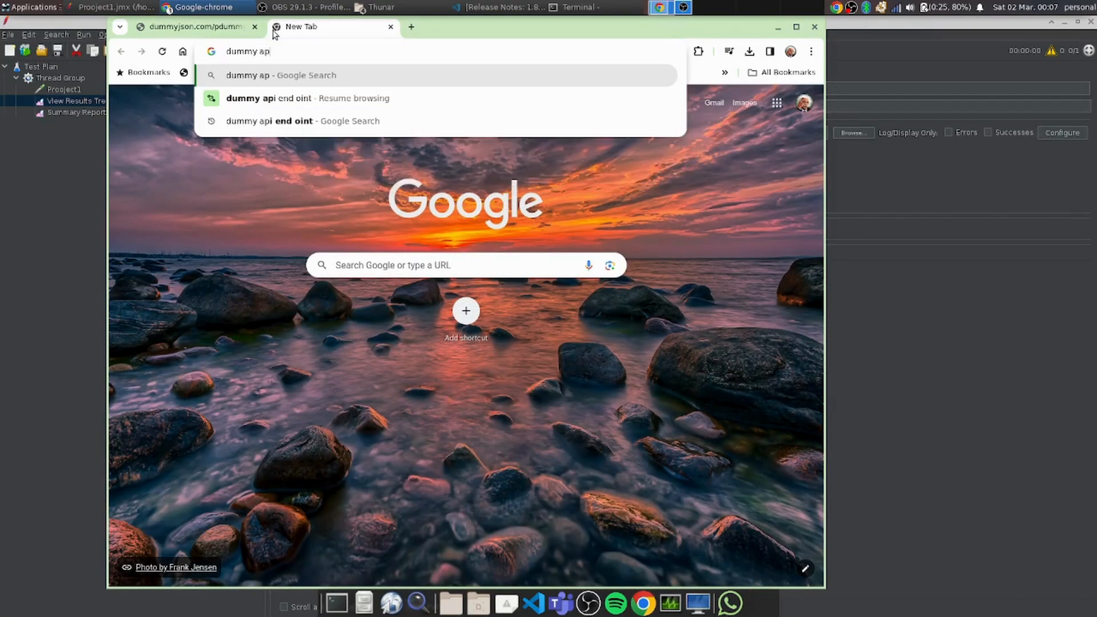
{"action": "key", "text": "Down"}
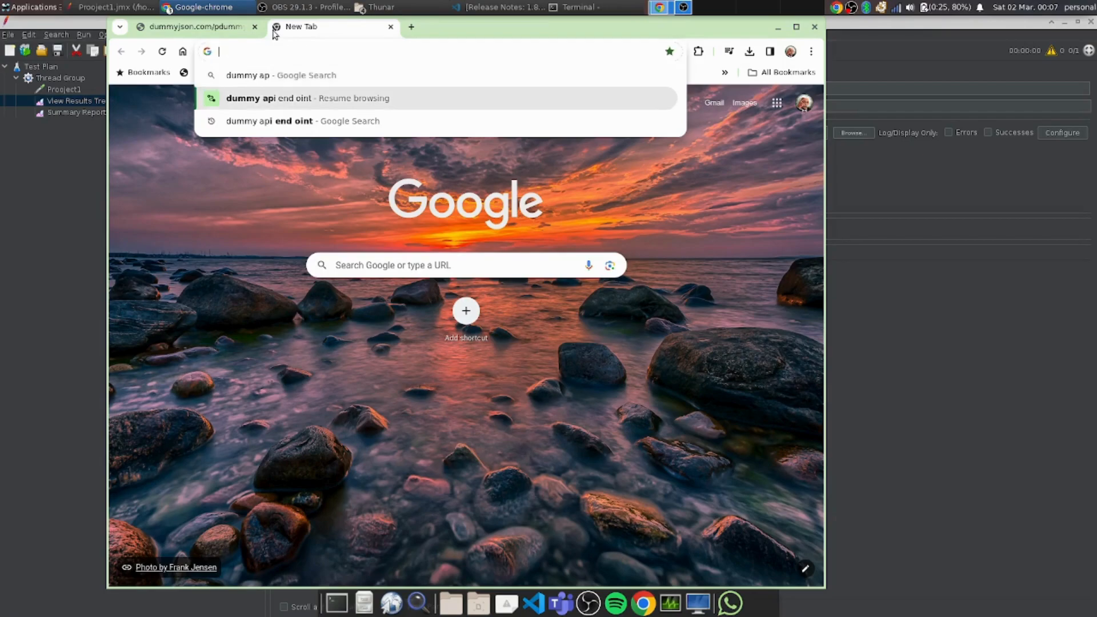
{"action": "key", "text": "Return"}
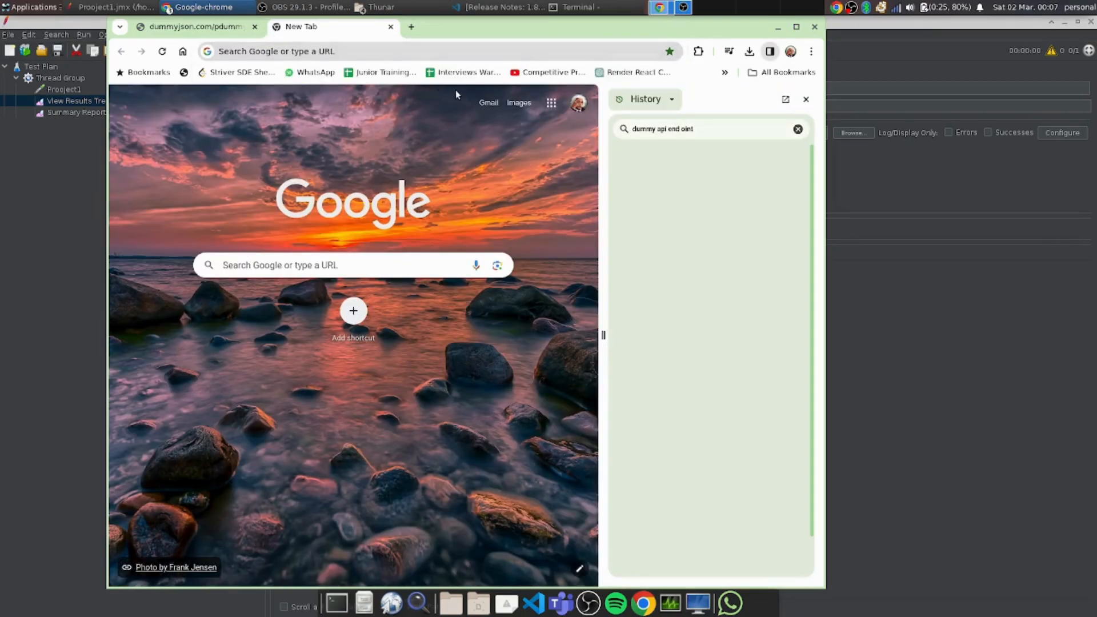
Search Google for "dummy api end point" and open the "JSONPlaceholder - Free Fake REST API" result, closing the history side panel.
{"action": "left_click", "coordinate": [797, 128]}
{"action": "left_click", "coordinate": [306, 57]}
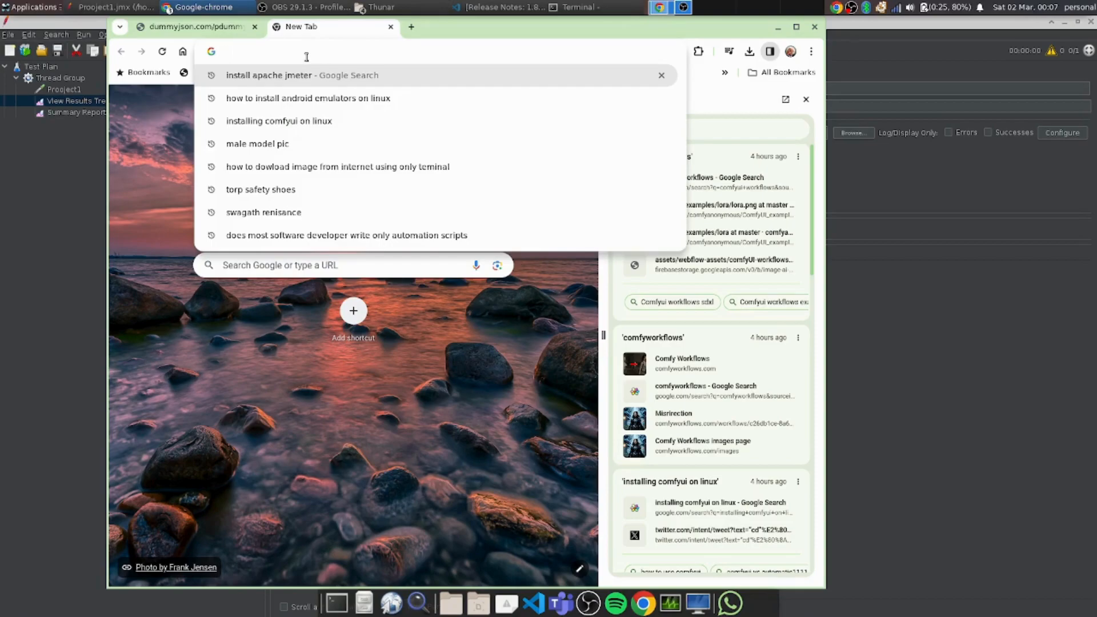
{"action": "type", "text": "dummy api end point"}
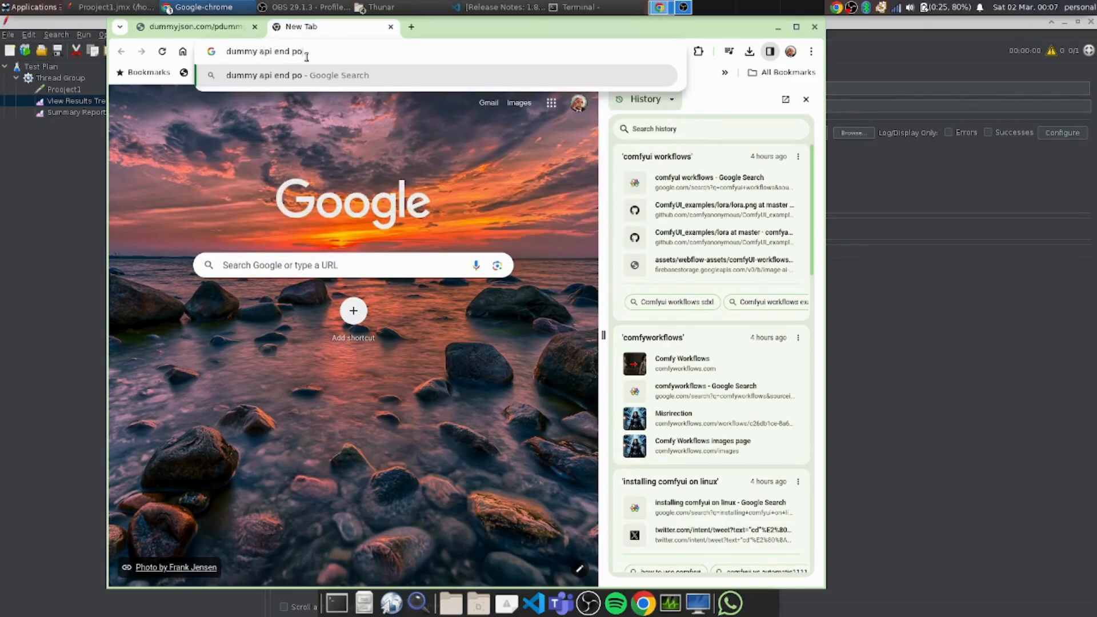
{"action": "key", "text": "Return"}
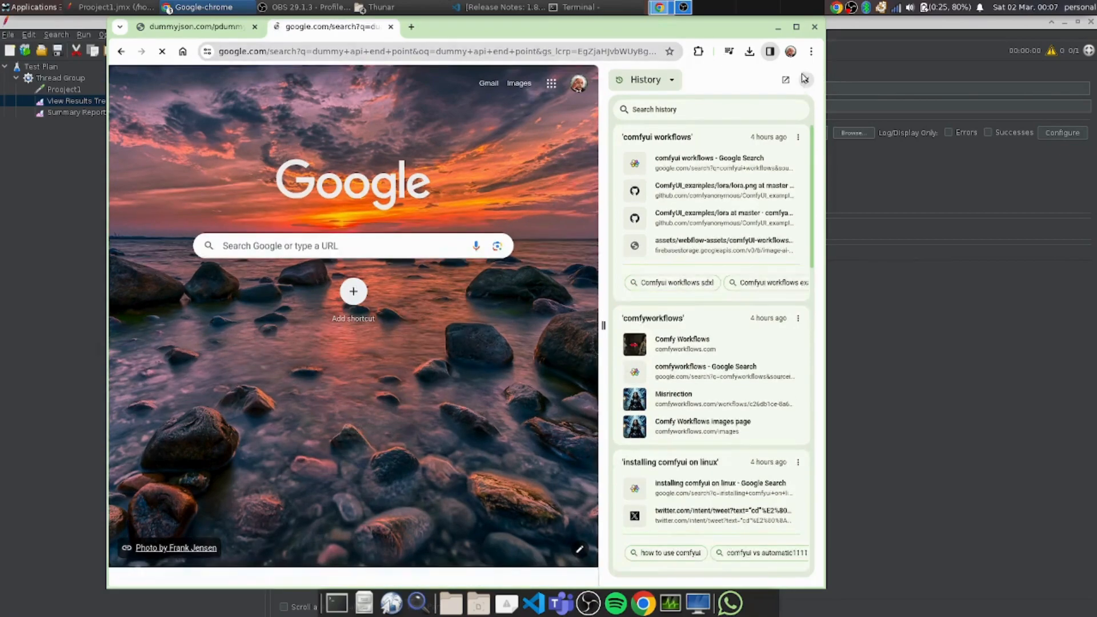
{"action": "left_click", "coordinate": [806, 80]}
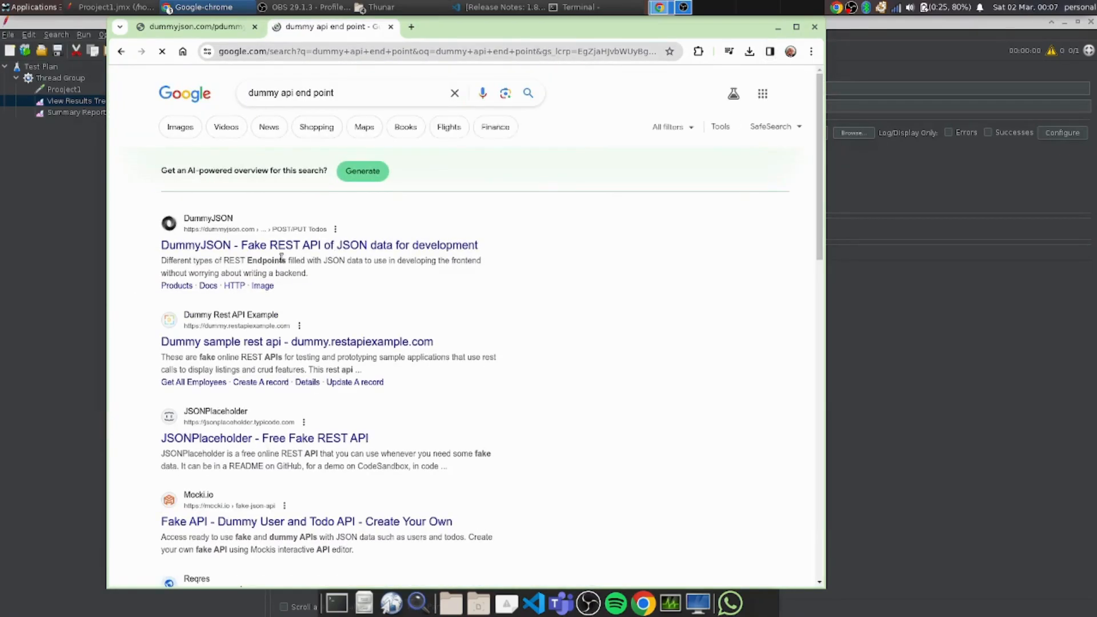
{"action": "scroll", "coordinate": [278, 343], "scroll_direction": "down", "scroll_amount": 2}
{"action": "left_click", "coordinate": [269, 379]}
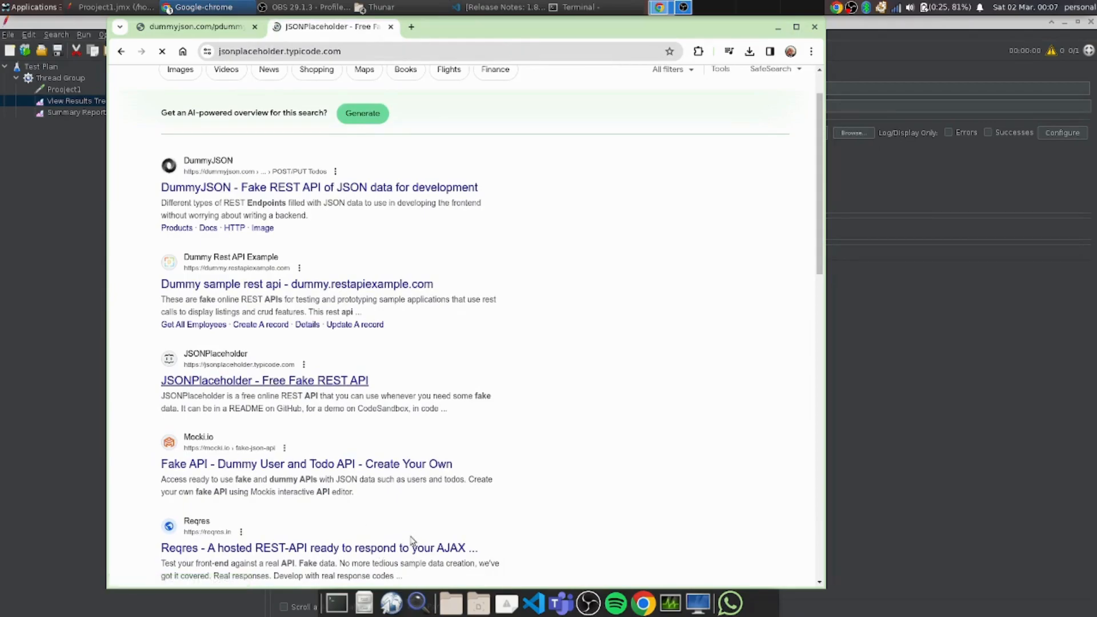
Copy jsonplaceholder.typicode.com/todos/1 from the "Try it" code snippet and load it in a new browser tab.
{"action": "scroll", "coordinate": [414, 556], "scroll_direction": "down", "scroll_amount": 9}
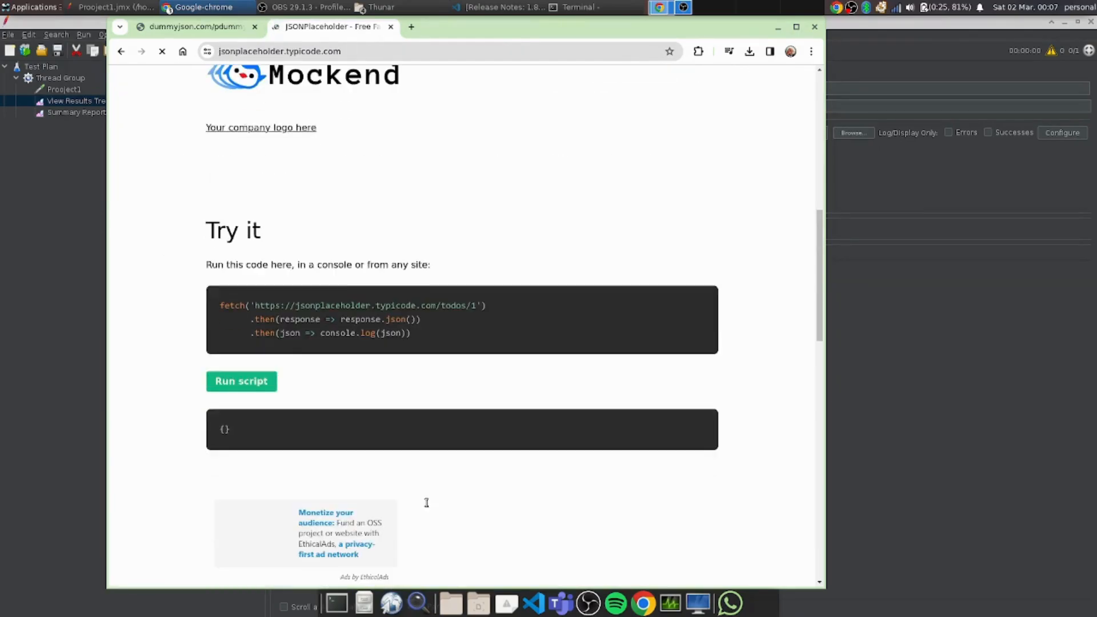
{"action": "left_click_drag", "start_coordinate": [476, 306], "coordinate": [256, 303]}
{"action": "key", "text": "ctrl+c"}
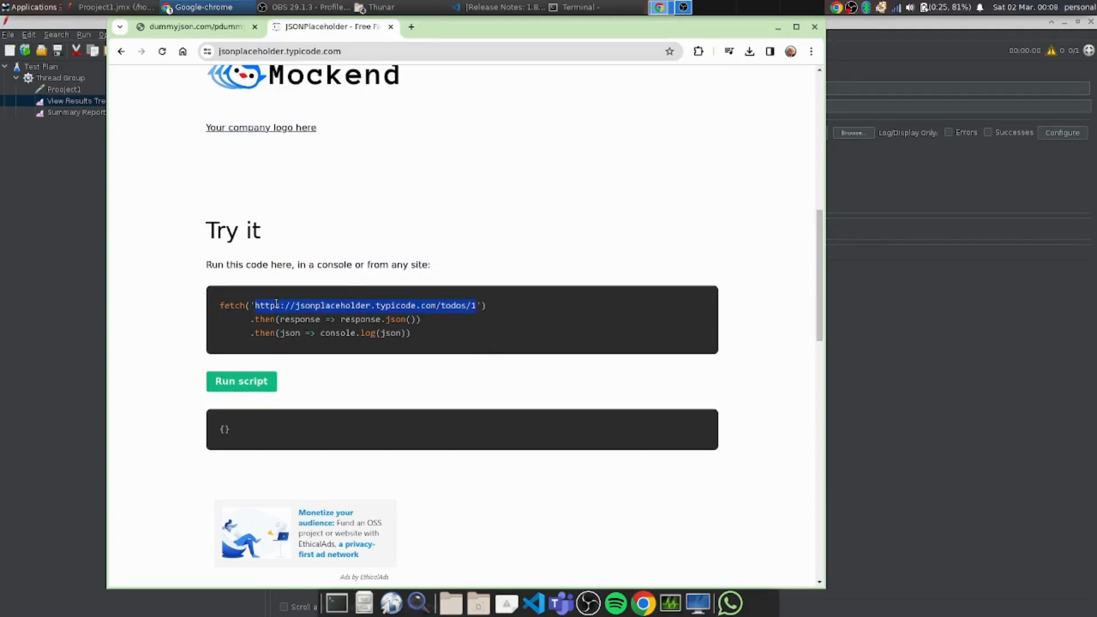
{"action": "left_click", "coordinate": [280, 306]}
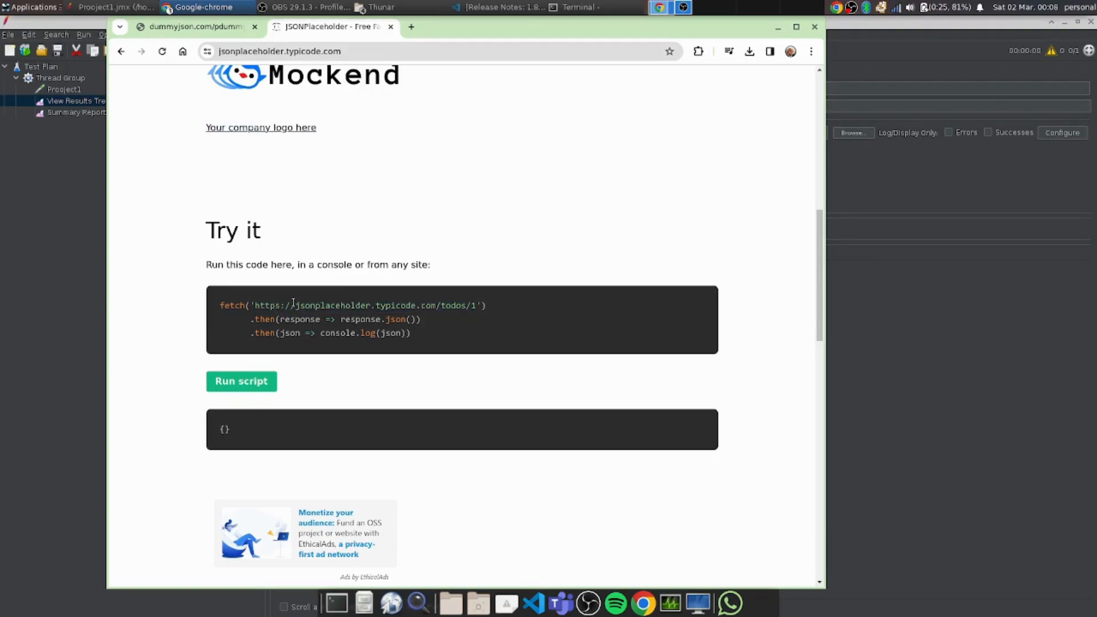
{"action": "left_click_drag", "start_coordinate": [295, 305], "coordinate": [450, 314]}
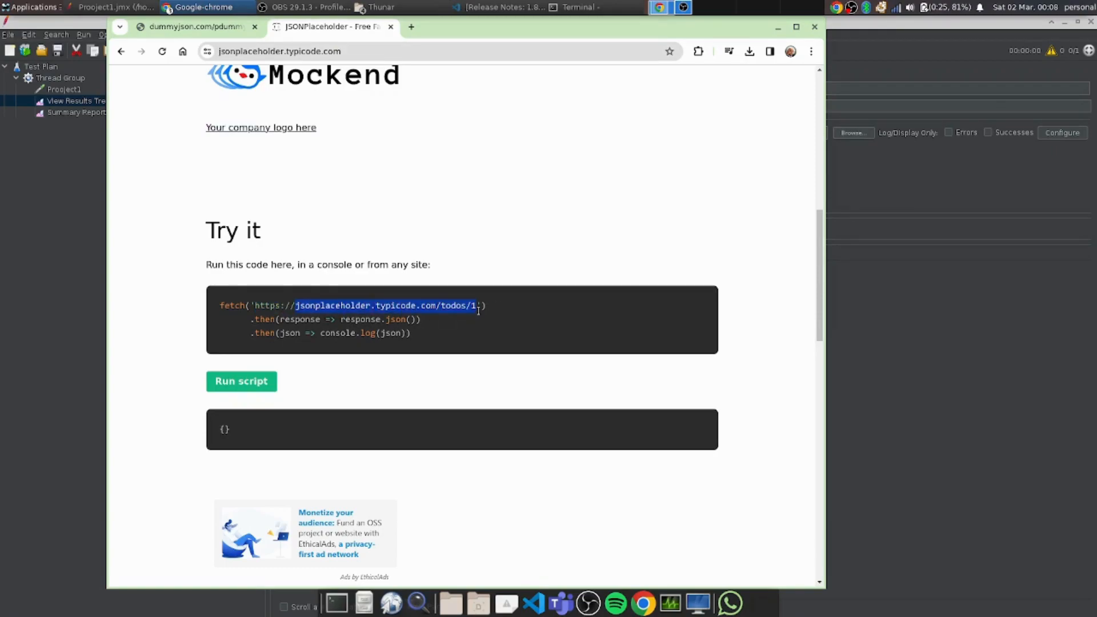
{"action": "left_click", "coordinate": [411, 28]}
{"action": "key", "text": "ctrl+v"}
{"action": "key", "text": "Return"}
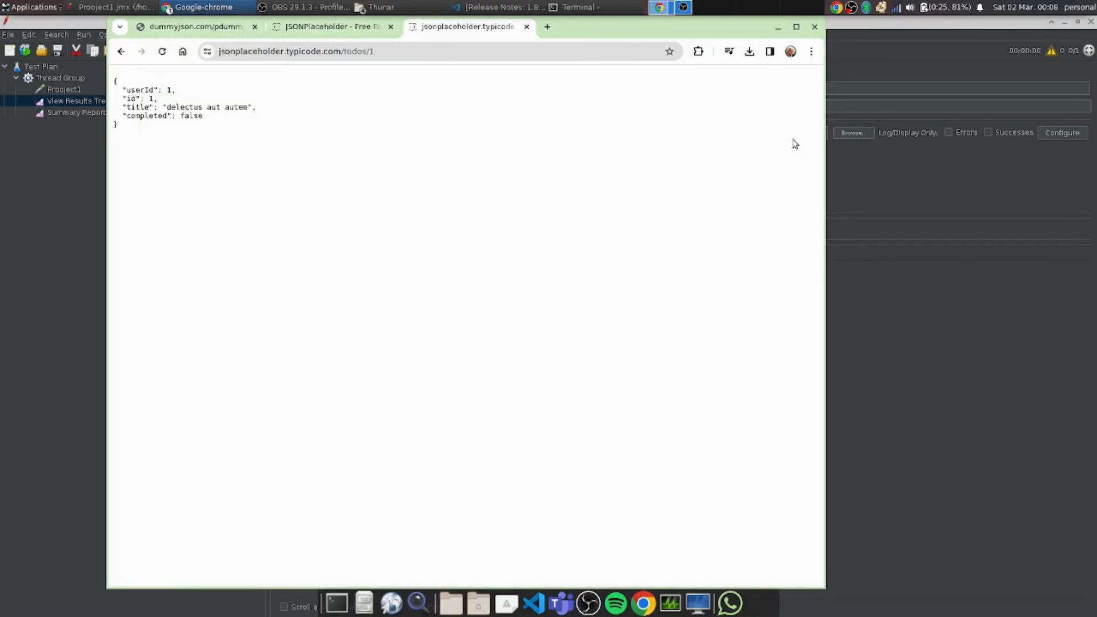
Back in JMeter, set the HTTP request's server name to jsonplaceholder.typicode.com/todos/1, and start but cancel a test run.
{"action": "left_click", "coordinate": [778, 27]}
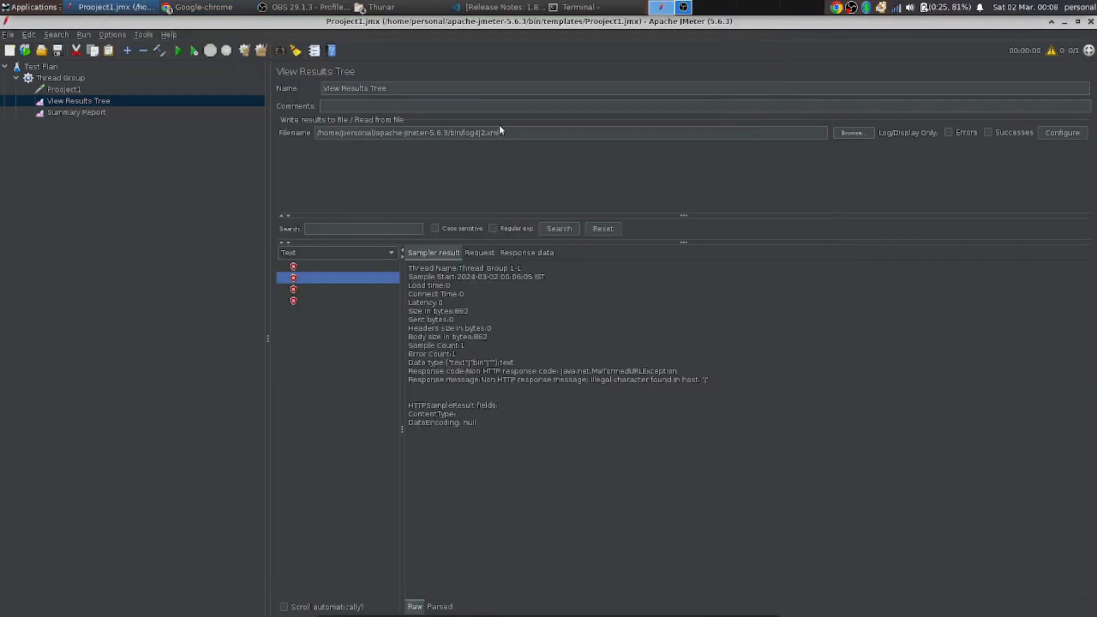
{"action": "left_click", "coordinate": [80, 90]}
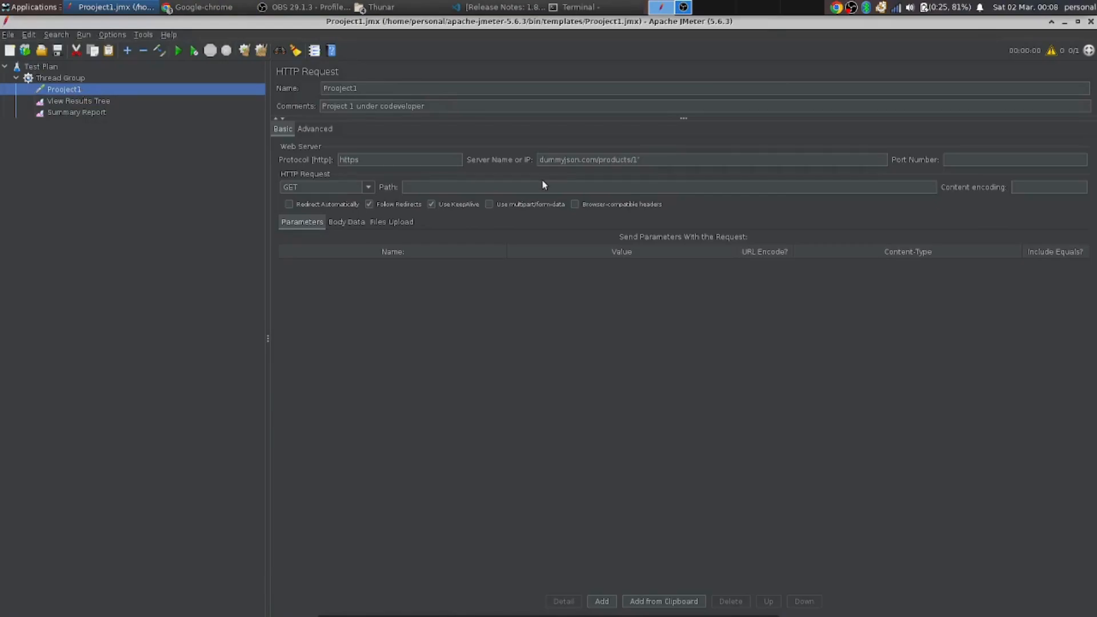
{"action": "left_click", "coordinate": [668, 161]}
{"action": "key", "text": "BackSpace"}
{"action": "key", "text": "ctrl+v"}
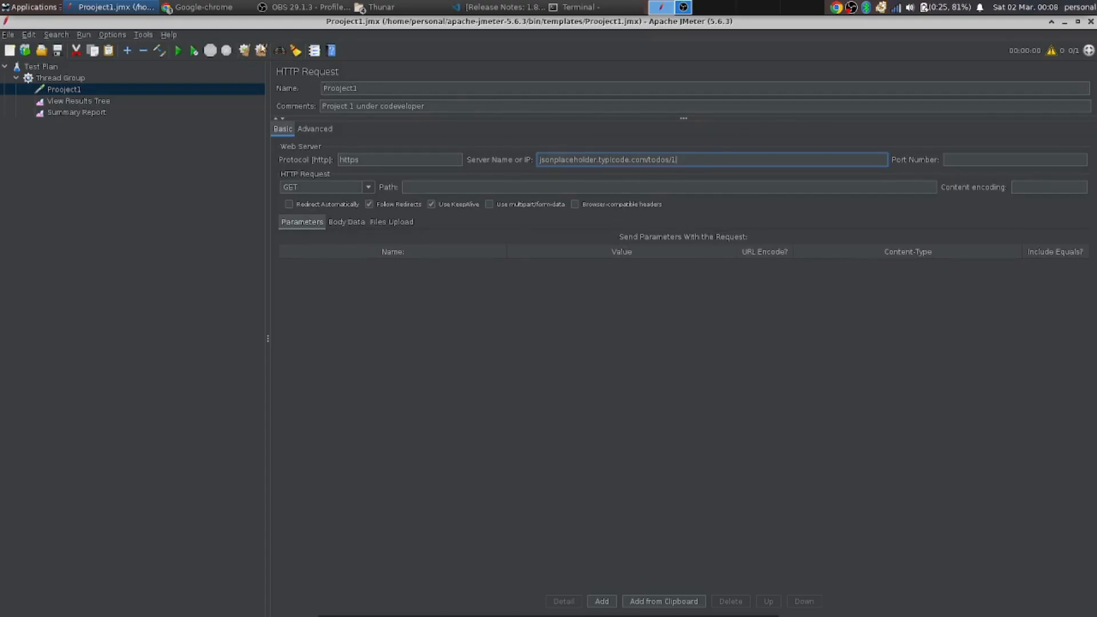
{"action": "left_click", "coordinate": [180, 51]}
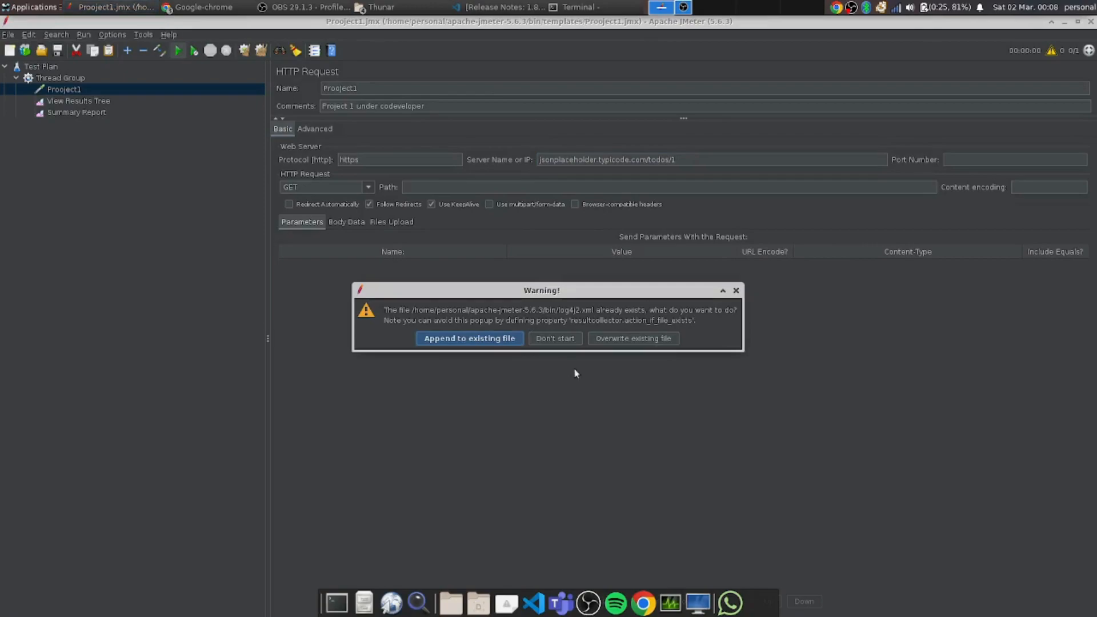
{"action": "left_click", "coordinate": [736, 290]}
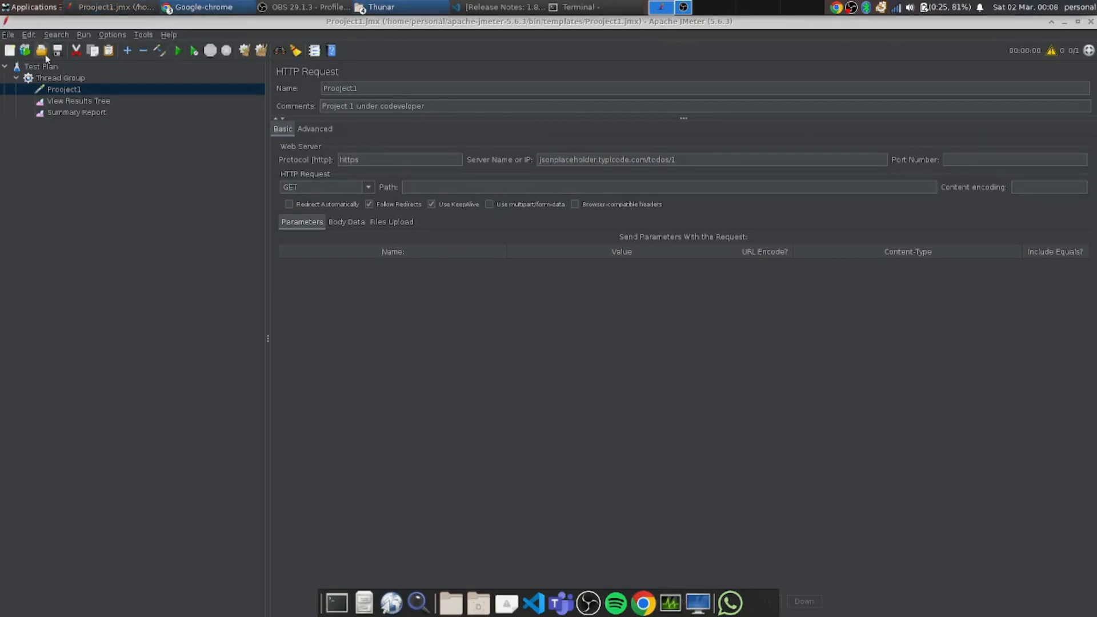
Set the Thread Group to 10 threads (users) with a ramp-up period of 10 seconds.
{"action": "left_click", "coordinate": [48, 77]}
{"action": "left_click", "coordinate": [413, 175]}
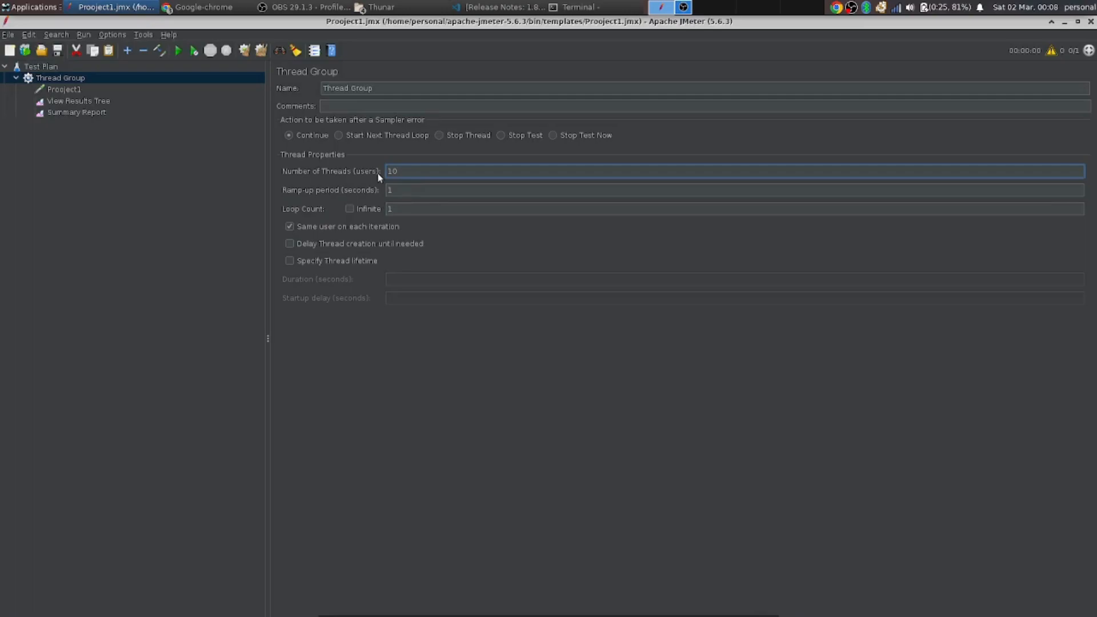
{"action": "left_click", "coordinate": [418, 195]}
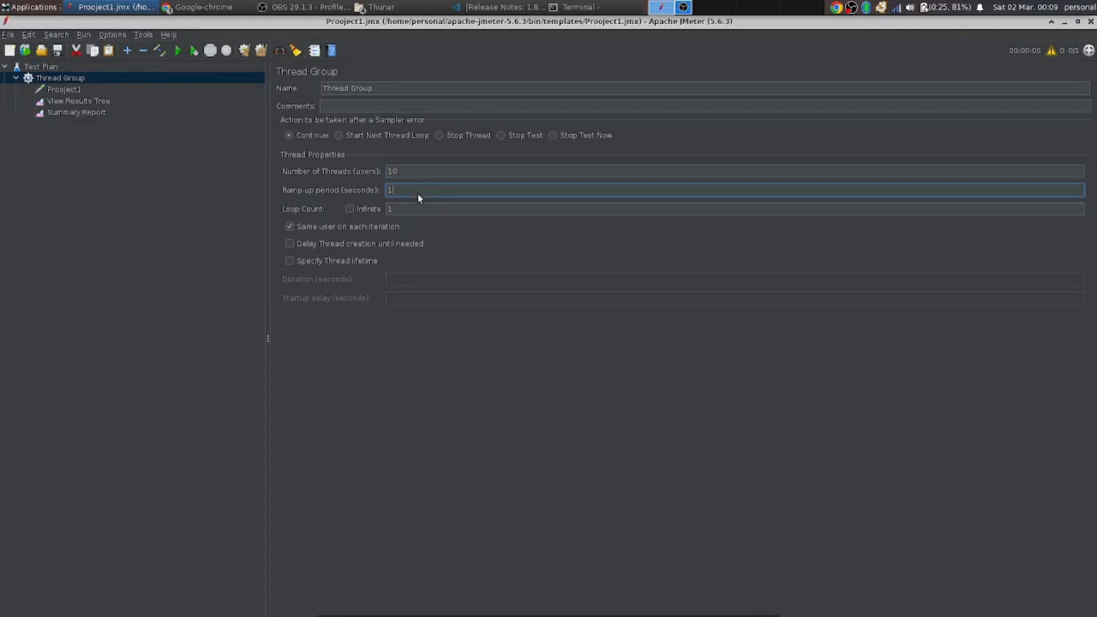
{"action": "type", "text": "0"}
{"action": "left_click", "coordinate": [418, 209]}
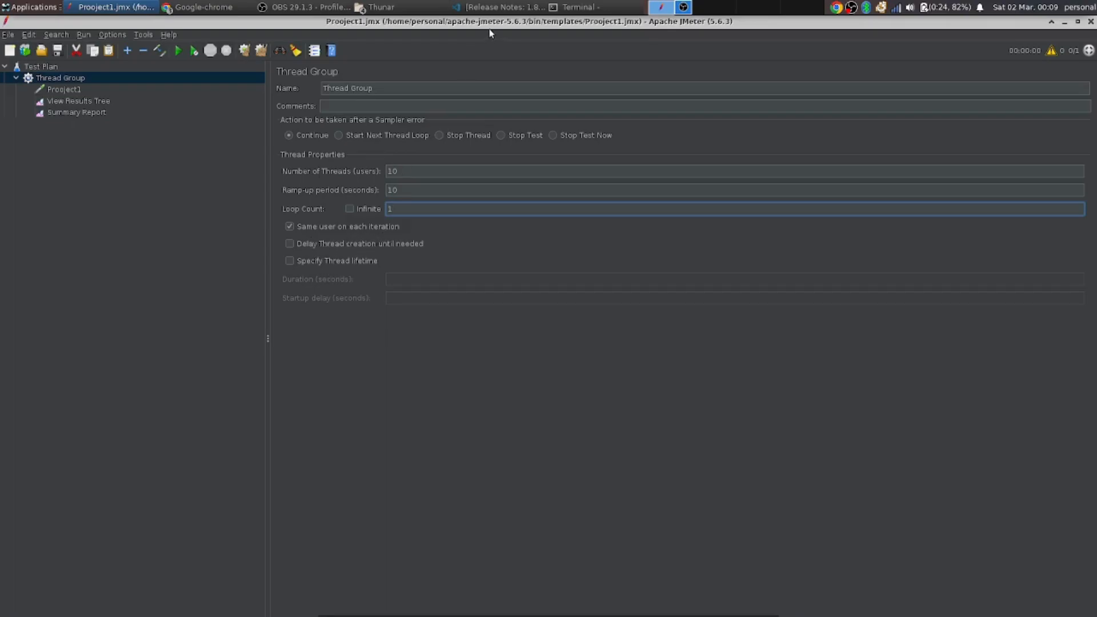
Run the test plan against the new server, overwriting the existing log4j2.xml, and show the View Results Tree.
{"action": "left_click", "coordinate": [64, 89]}
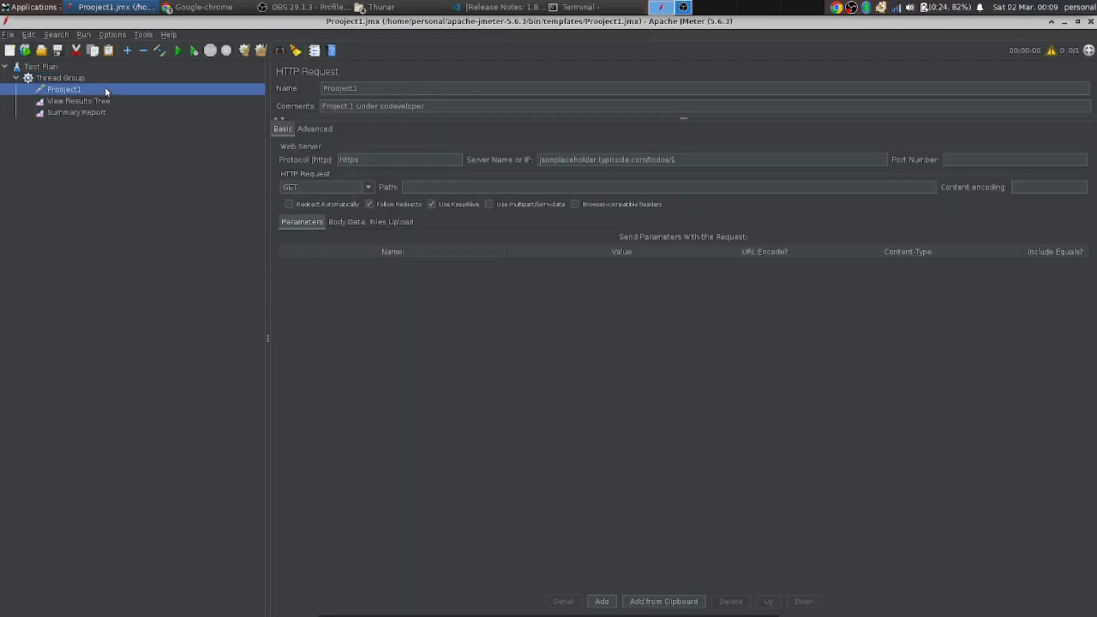
{"action": "left_click", "coordinate": [178, 50]}
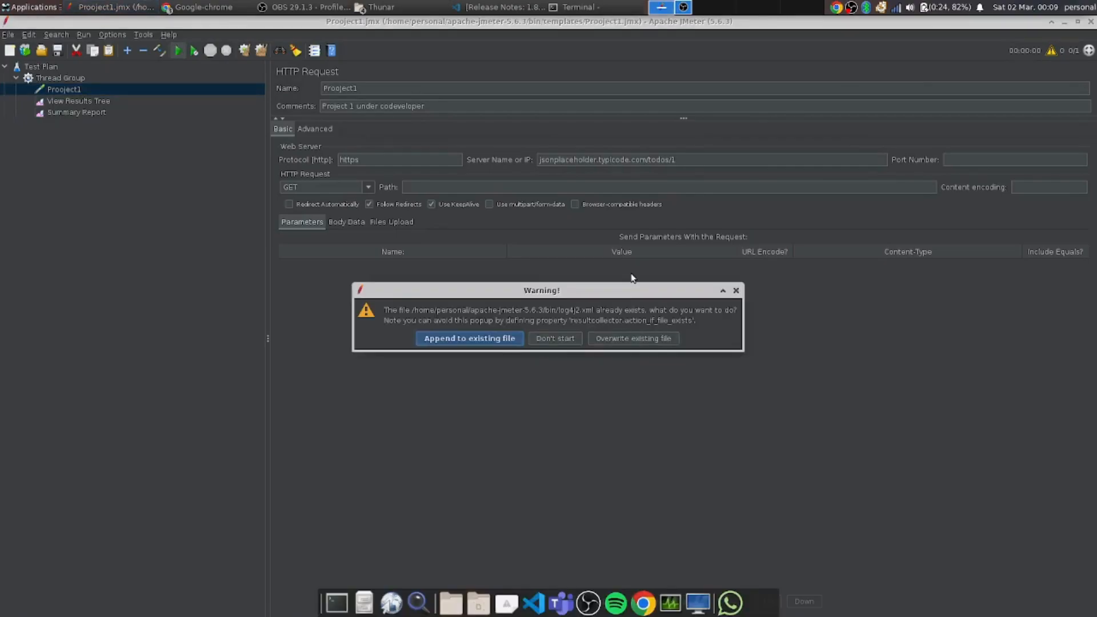
{"action": "left_click", "coordinate": [660, 338]}
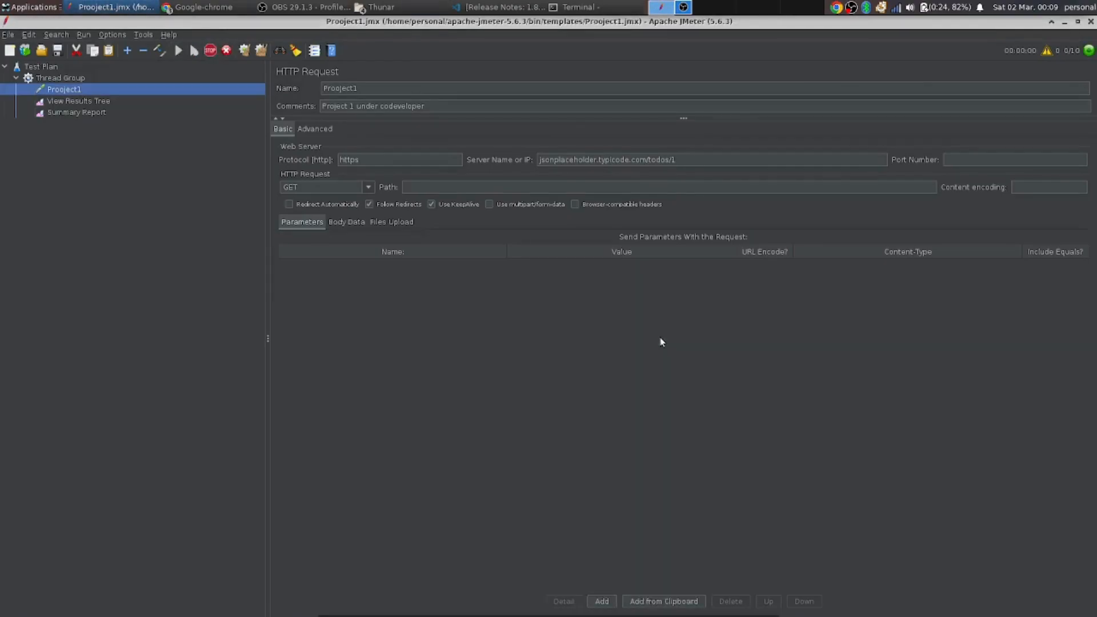
{"action": "left_click", "coordinate": [111, 110]}
{"action": "left_click", "coordinate": [109, 101]}
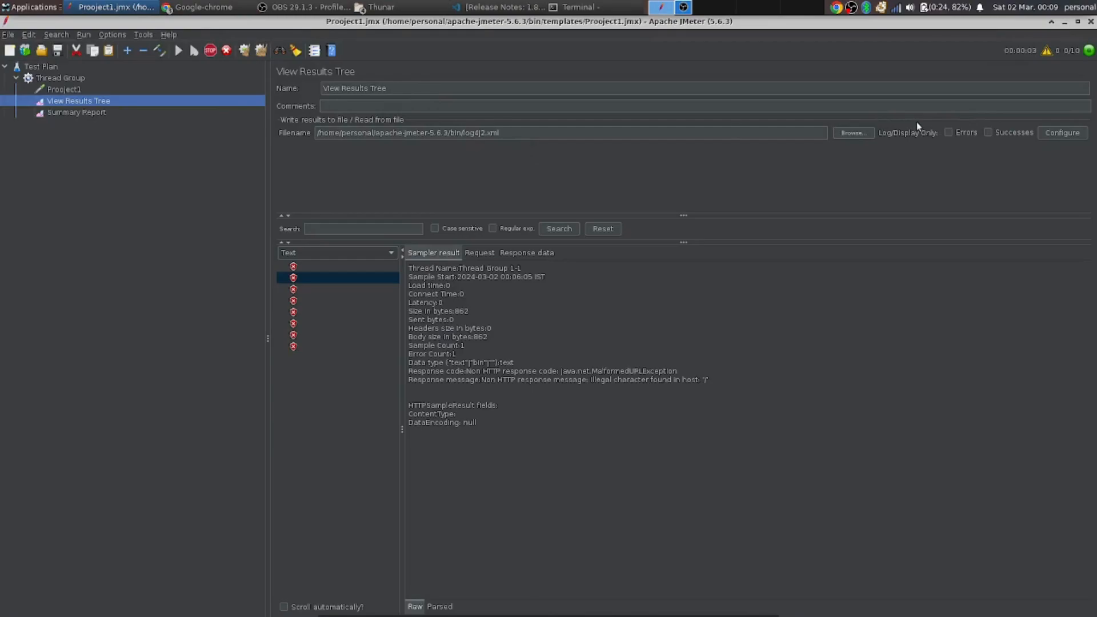
Examine the response codes and messages of several samples from the latest run in the View Results Tree.
{"action": "left_click", "coordinate": [333, 301]}
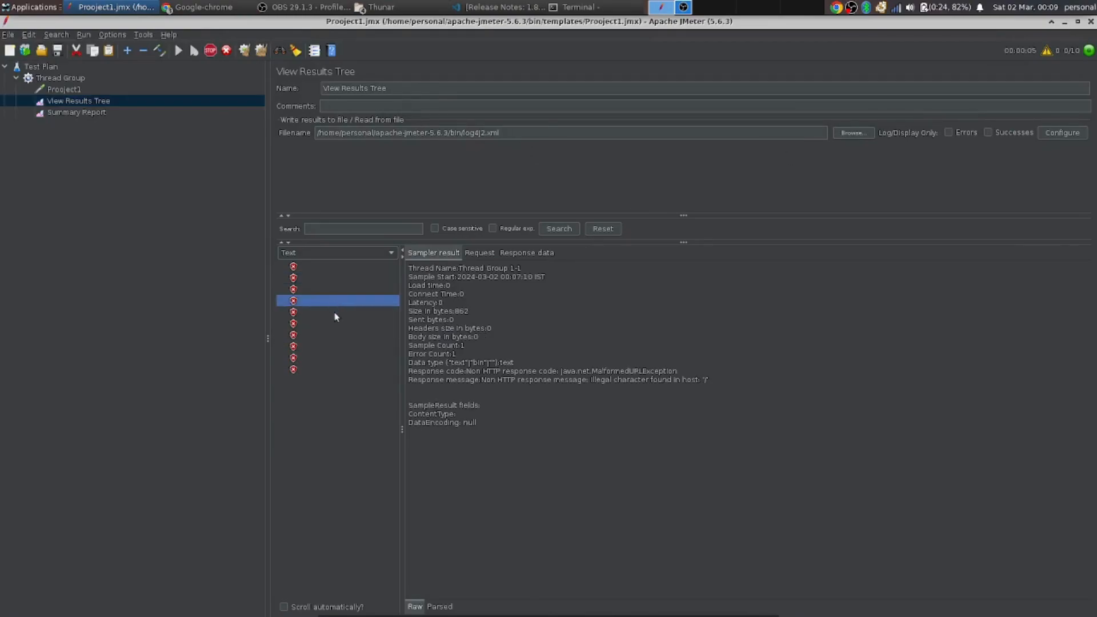
{"action": "left_click", "coordinate": [335, 313]}
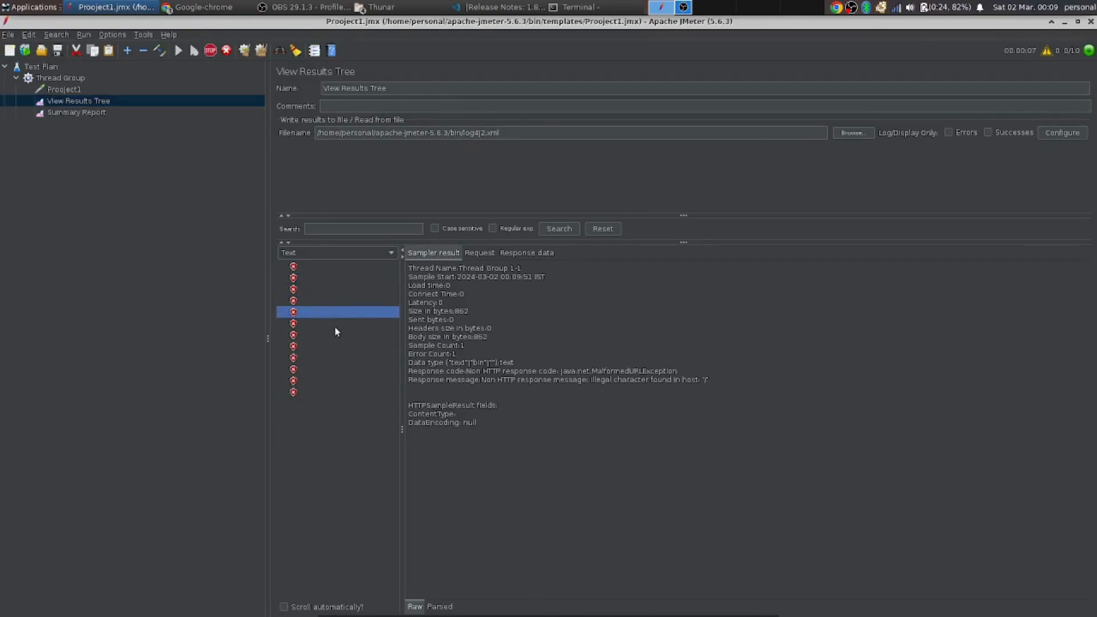
{"action": "left_click", "coordinate": [336, 358]}
{"action": "left_click", "coordinate": [328, 381]}
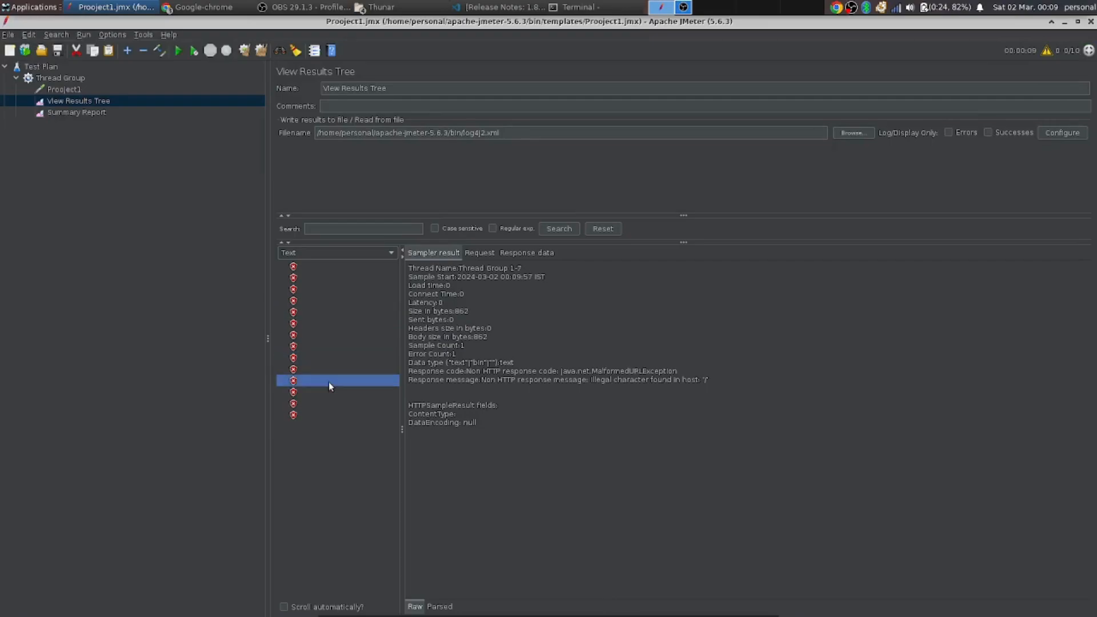
{"action": "left_click", "coordinate": [328, 403]}
{"action": "left_click", "coordinate": [326, 415]}
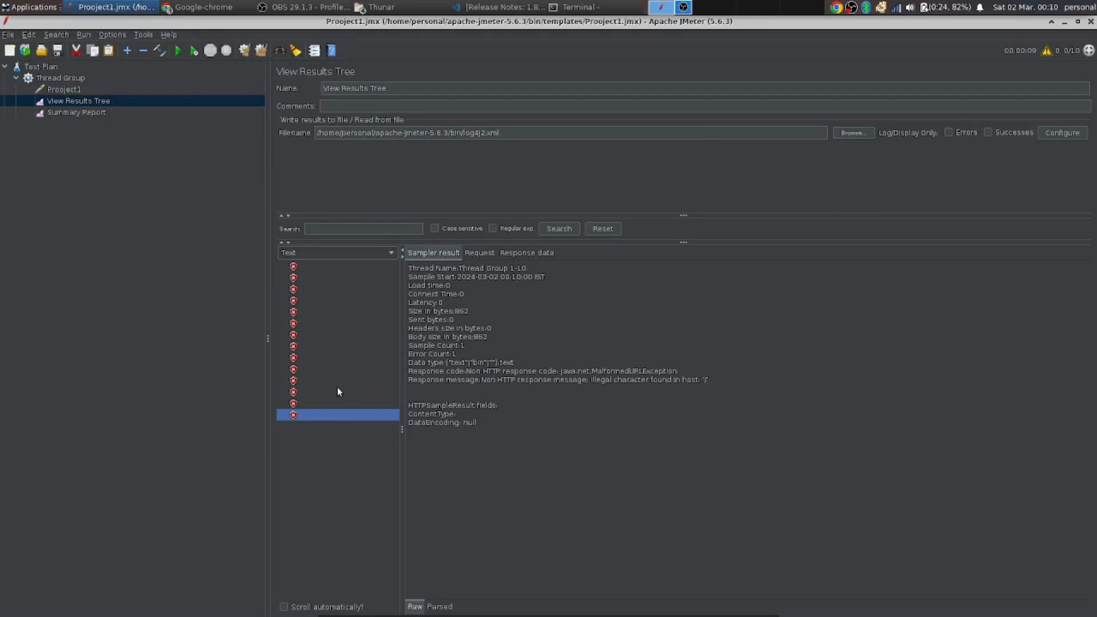
{"action": "left_click", "coordinate": [339, 403]}
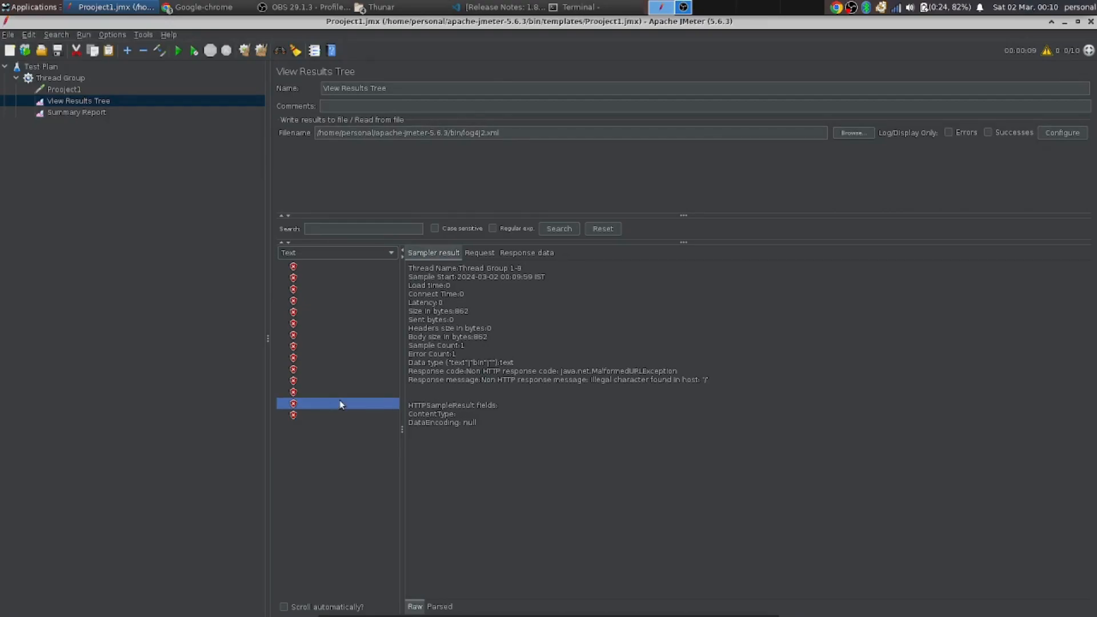
{"action": "left_click", "coordinate": [339, 391]}
{"action": "left_click", "coordinate": [339, 379]}
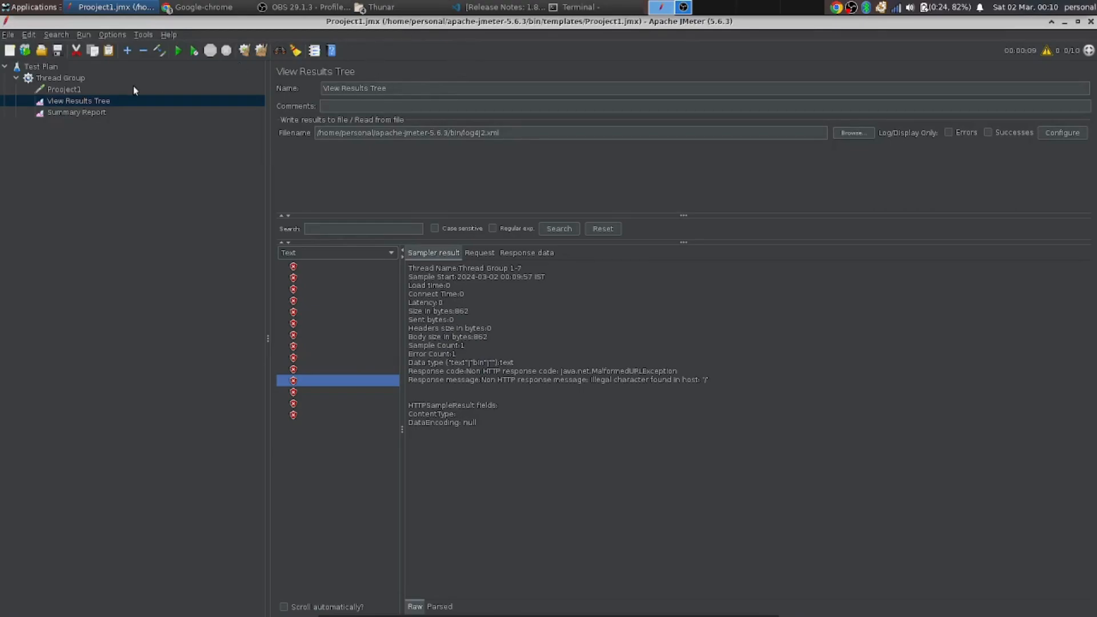
Move /todos/1 from the HTTP request's server name into its path, leaving jsonplaceholder.typicode.com as the server.
{"action": "left_click", "coordinate": [75, 89]}
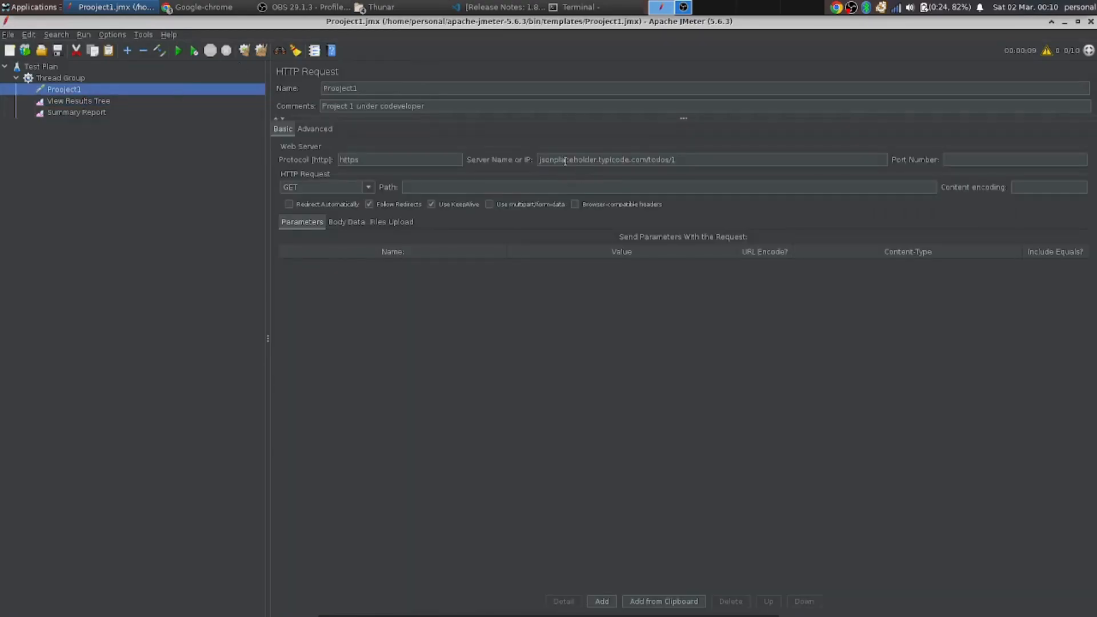
{"action": "left_click", "coordinate": [537, 160]}
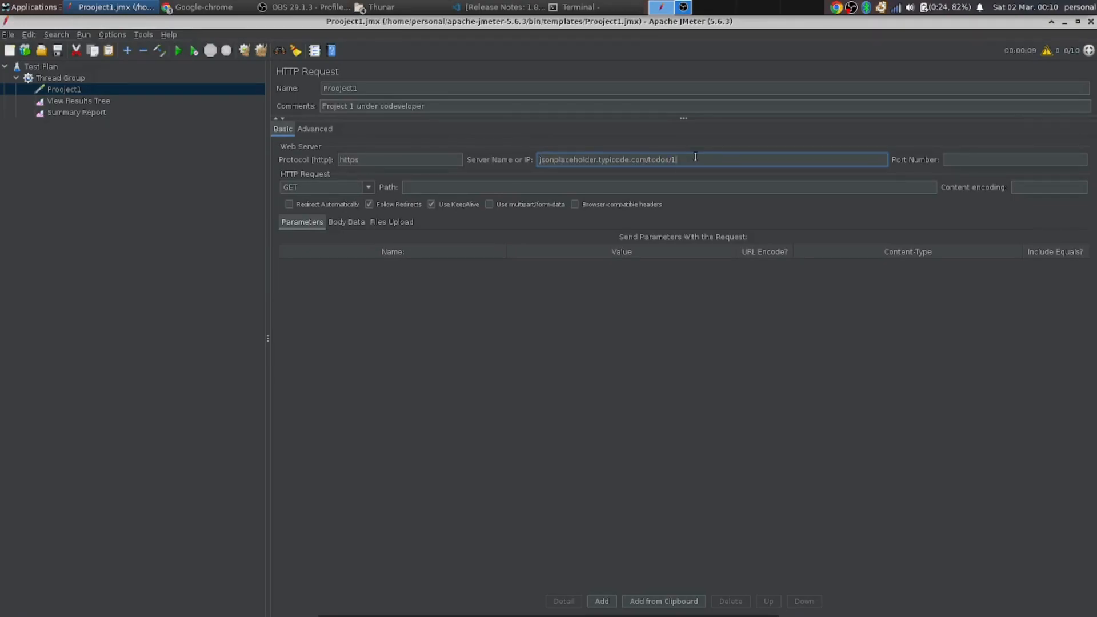
{"action": "left_click_drag", "start_coordinate": [695, 157], "coordinate": [646, 159]}
{"action": "key", "text": "ctrl+x"}
{"action": "left_click", "coordinate": [635, 186]}
{"action": "key", "text": "ctrl+v"}
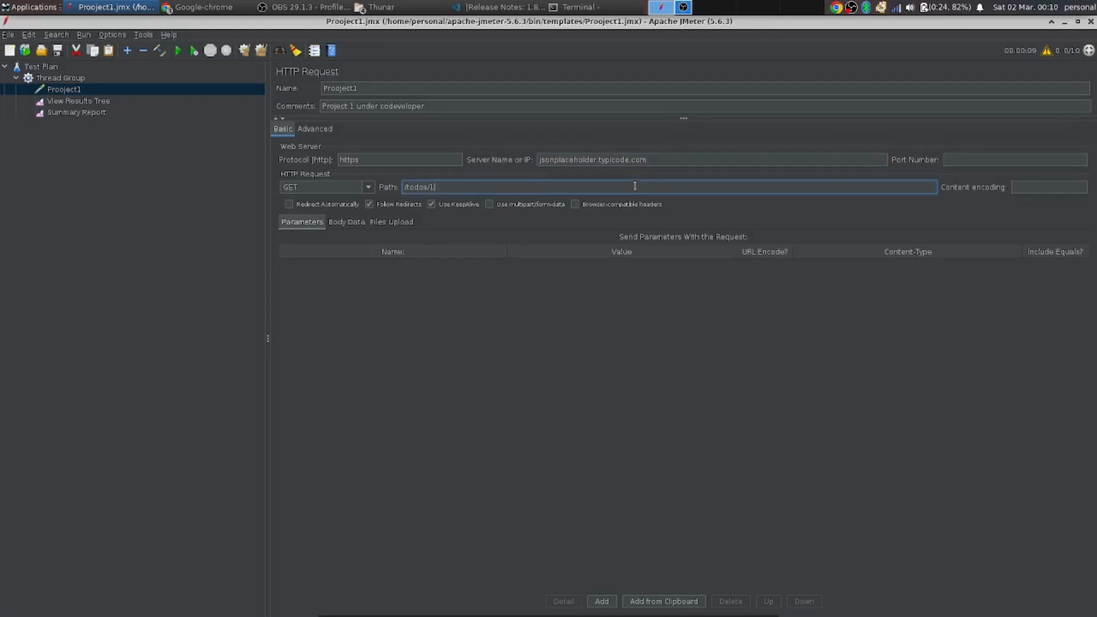
Rerun the test plan, overwriting log4j2.xml, and check a Prooject1 sample's result and the Summary Report.
{"action": "left_click", "coordinate": [177, 50]}
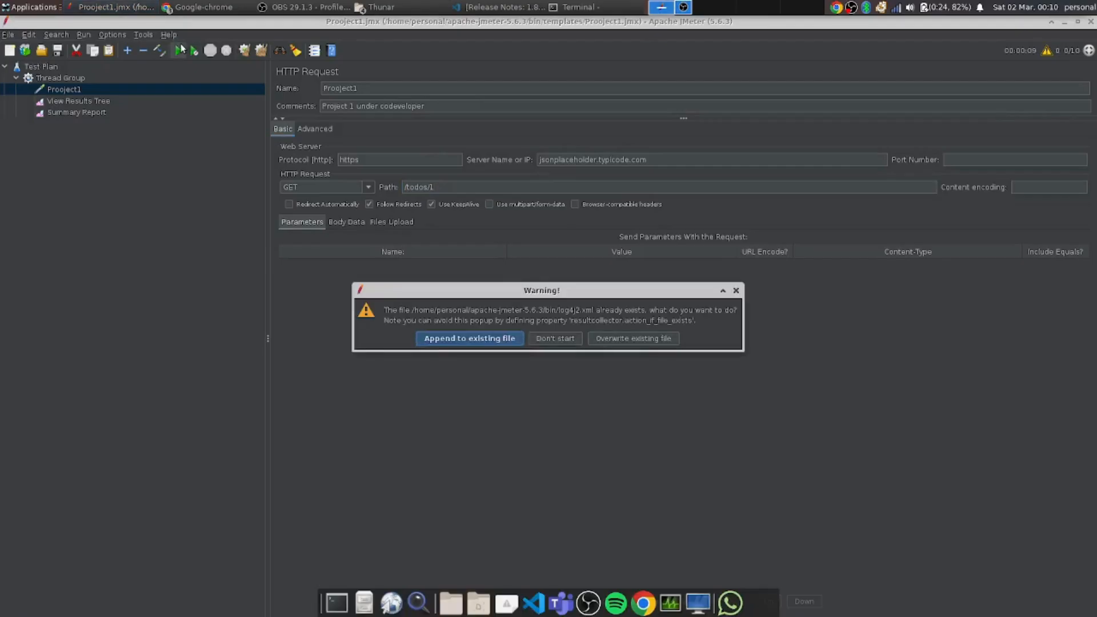
{"action": "left_click", "coordinate": [605, 338]}
{"action": "left_click", "coordinate": [95, 102]}
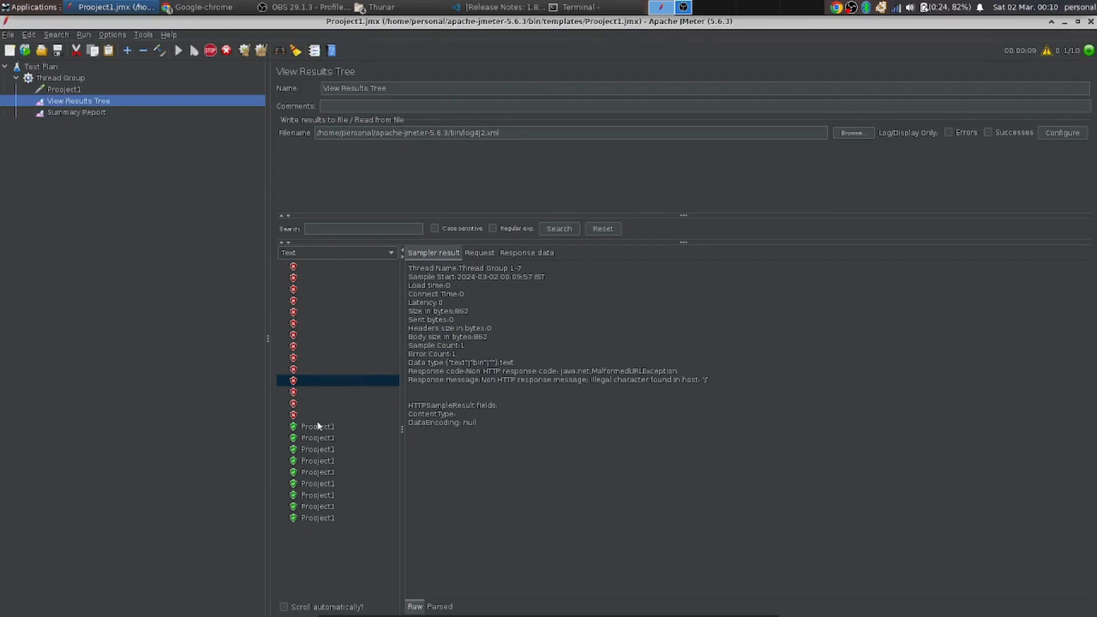
{"action": "left_click", "coordinate": [316, 517]}
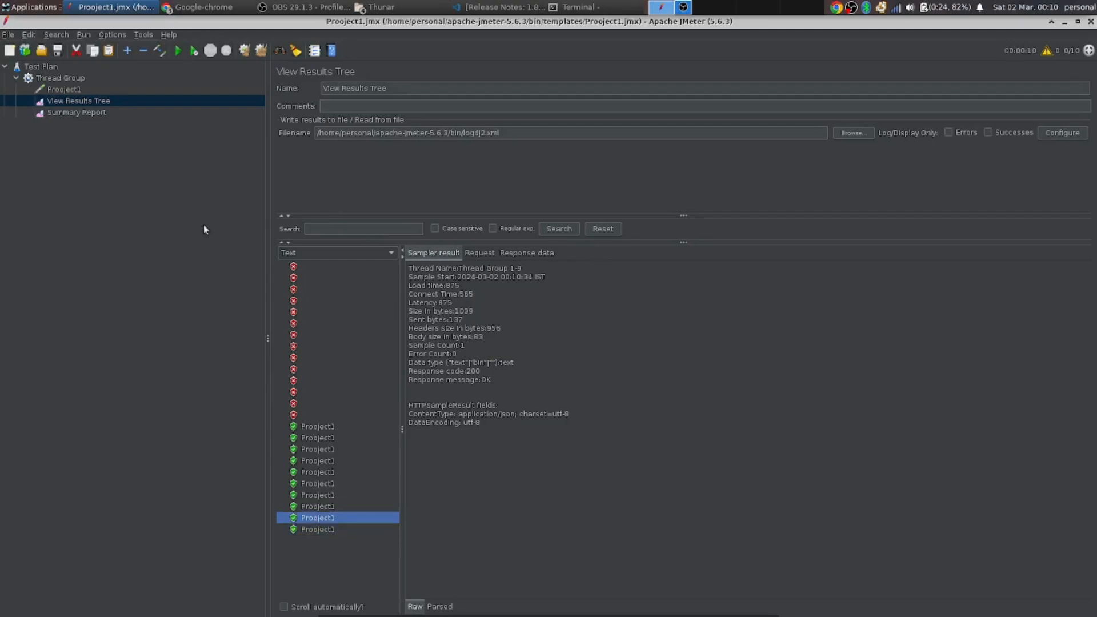
{"action": "left_click", "coordinate": [104, 111]}
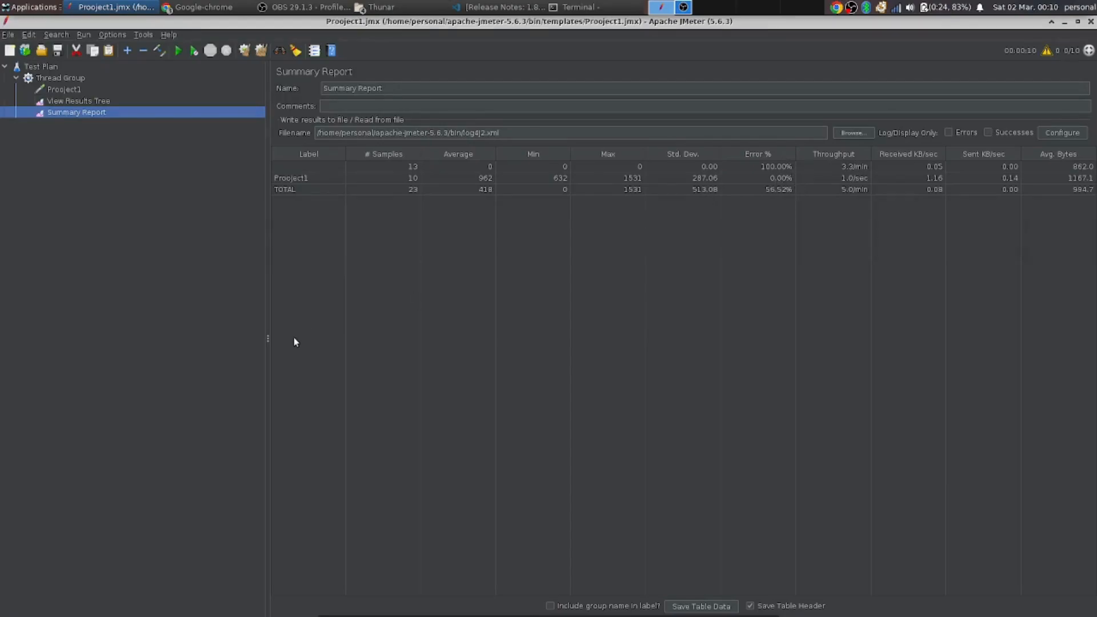
Return to the Thread Group settings and open the number of threads for editing.
{"action": "left_click", "coordinate": [55, 91]}
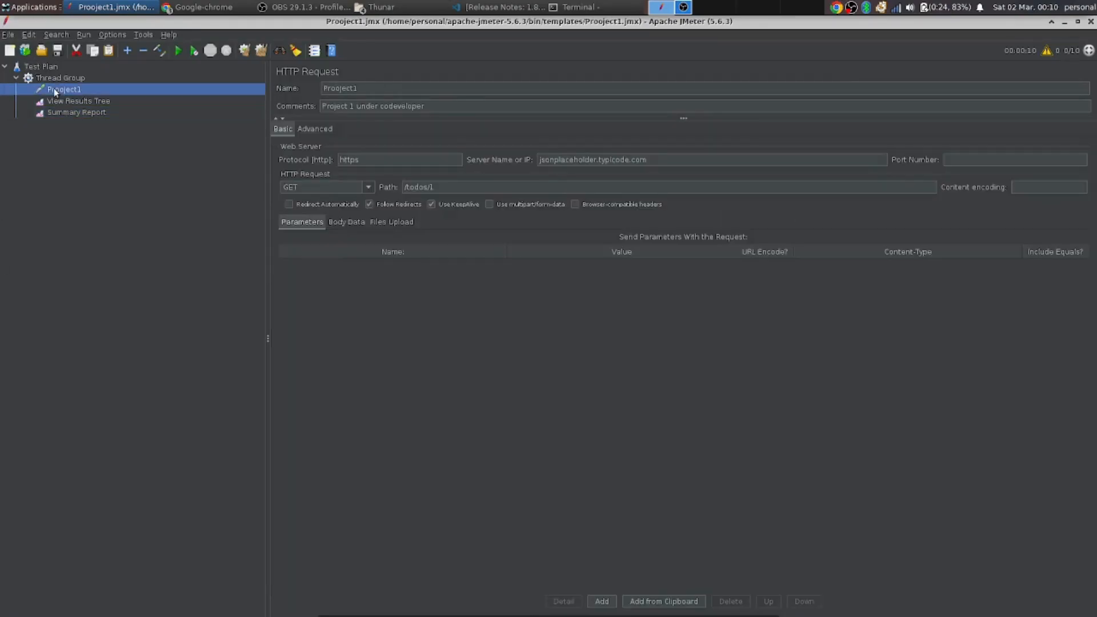
{"action": "left_click", "coordinate": [55, 98]}
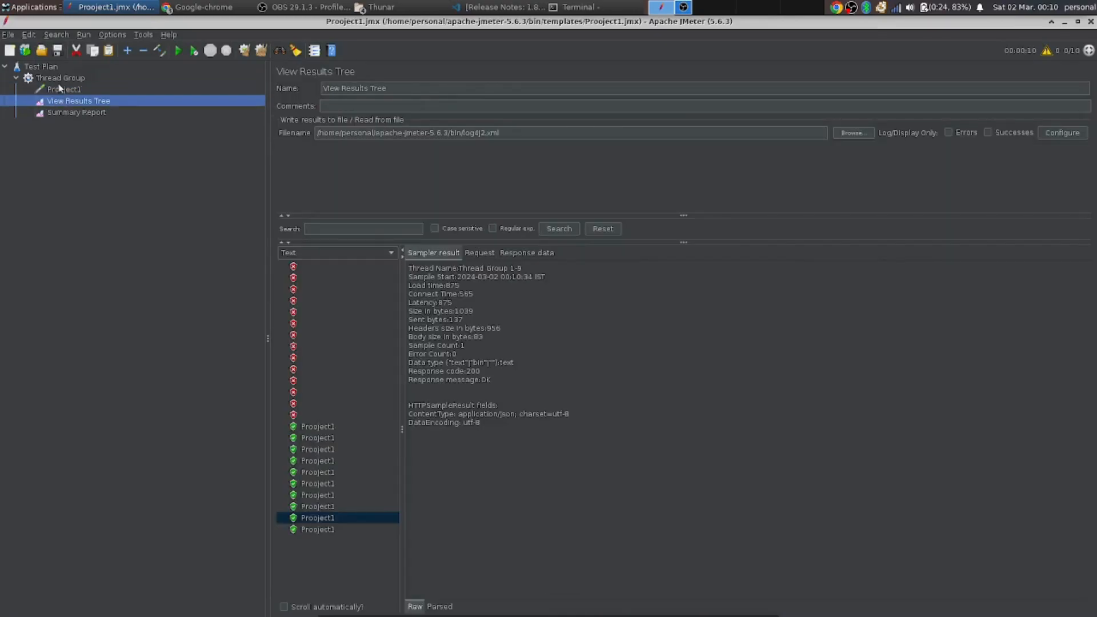
{"action": "left_click", "coordinate": [59, 85]}
{"action": "left_click", "coordinate": [60, 79]}
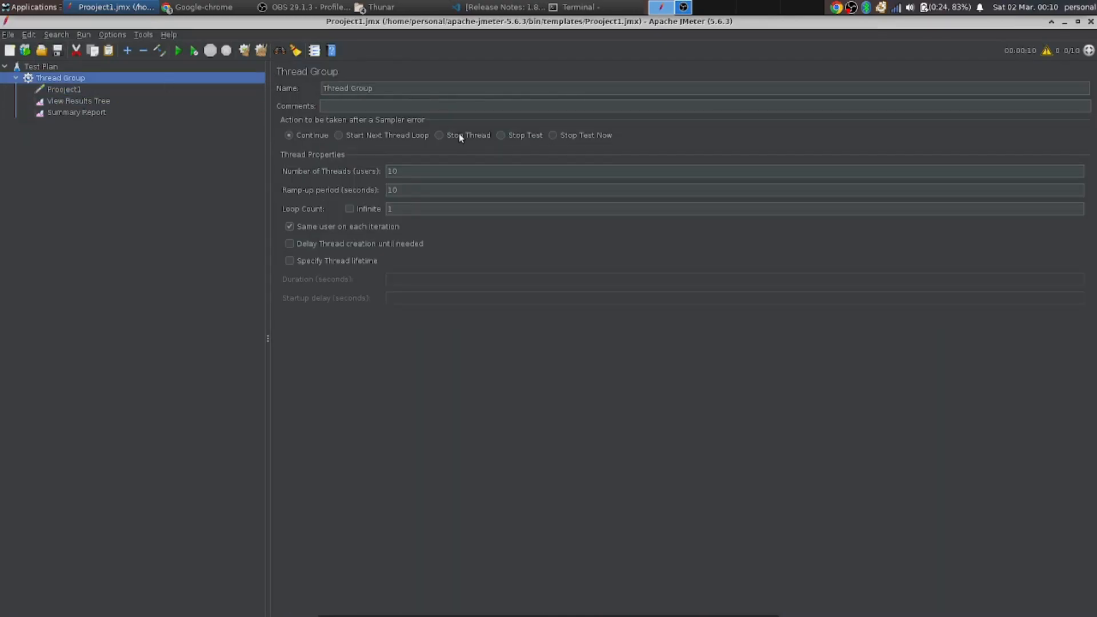
{"action": "left_click", "coordinate": [417, 172]}
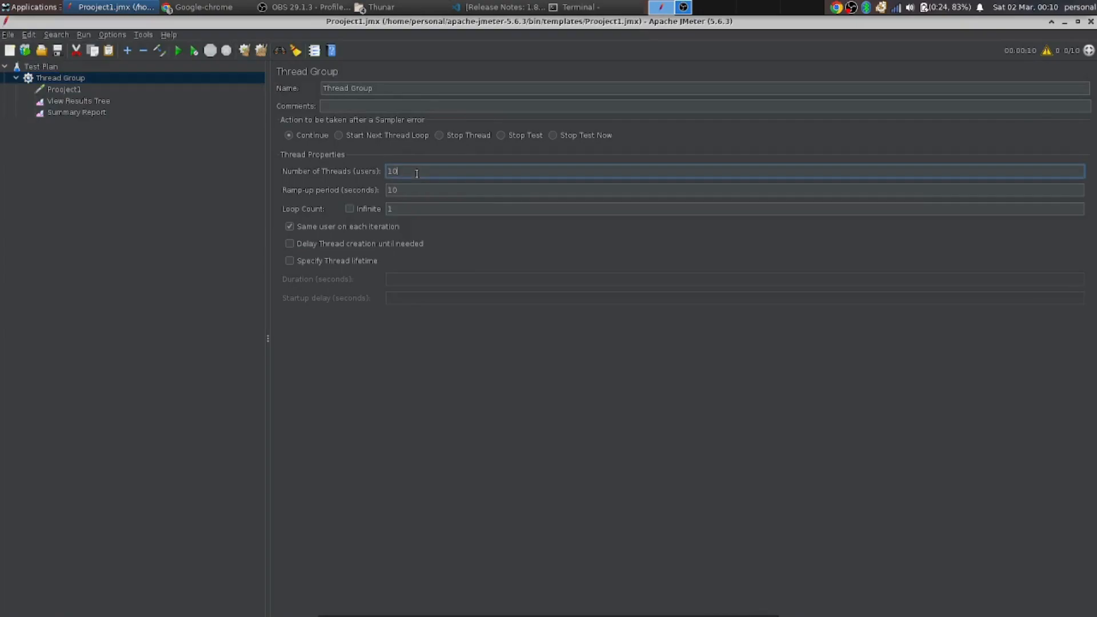